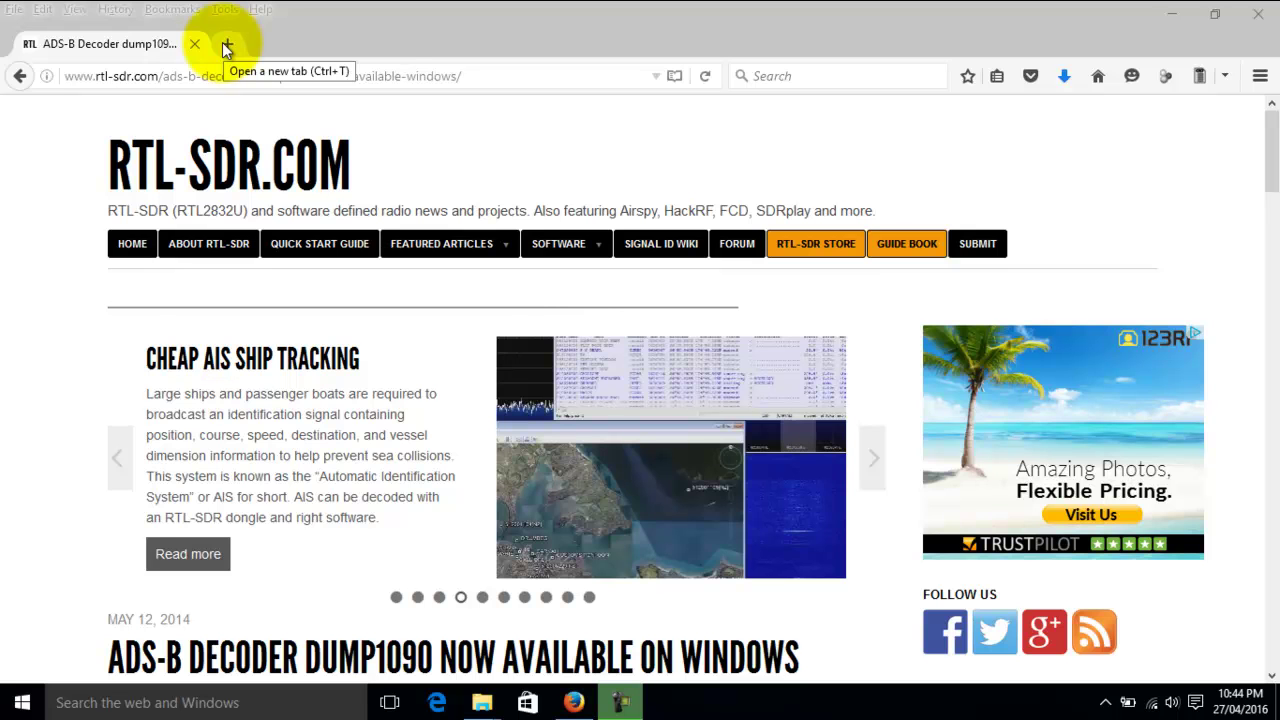
Search Google in a new tab for virtual radar server and open the Virtual Radar Server website
click(225, 45)
click(405, 421)
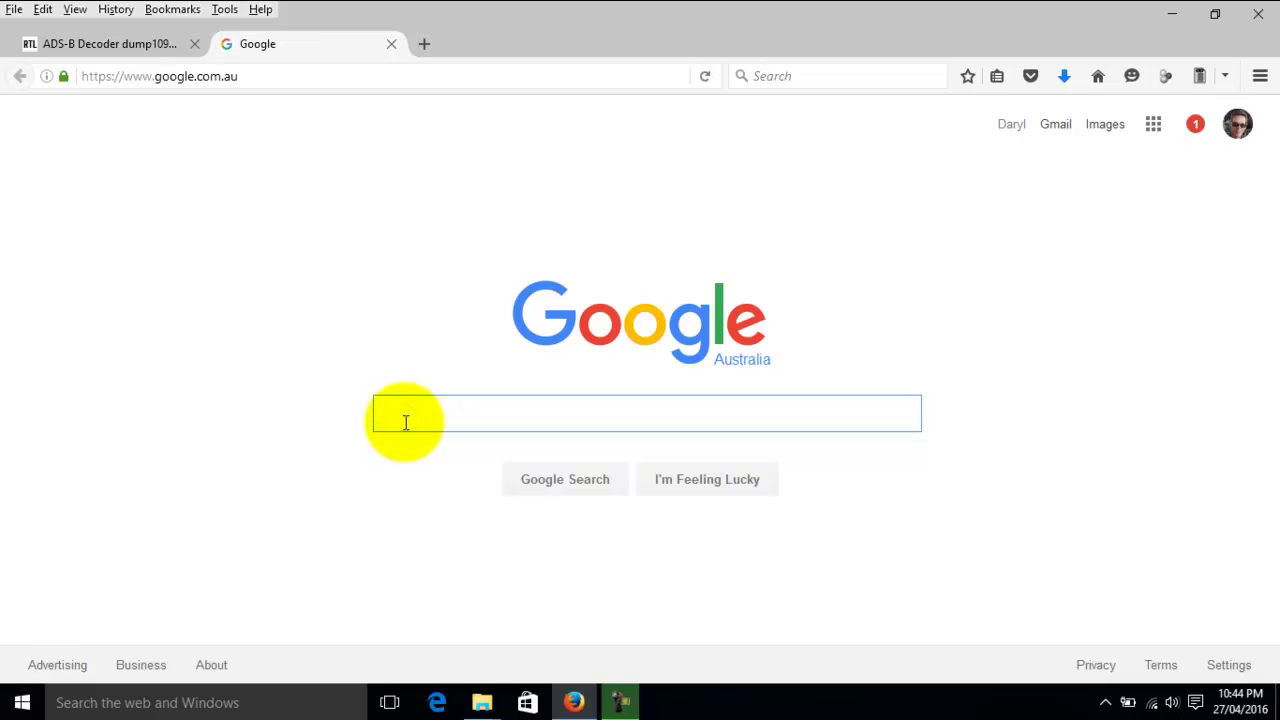
text(virtual)
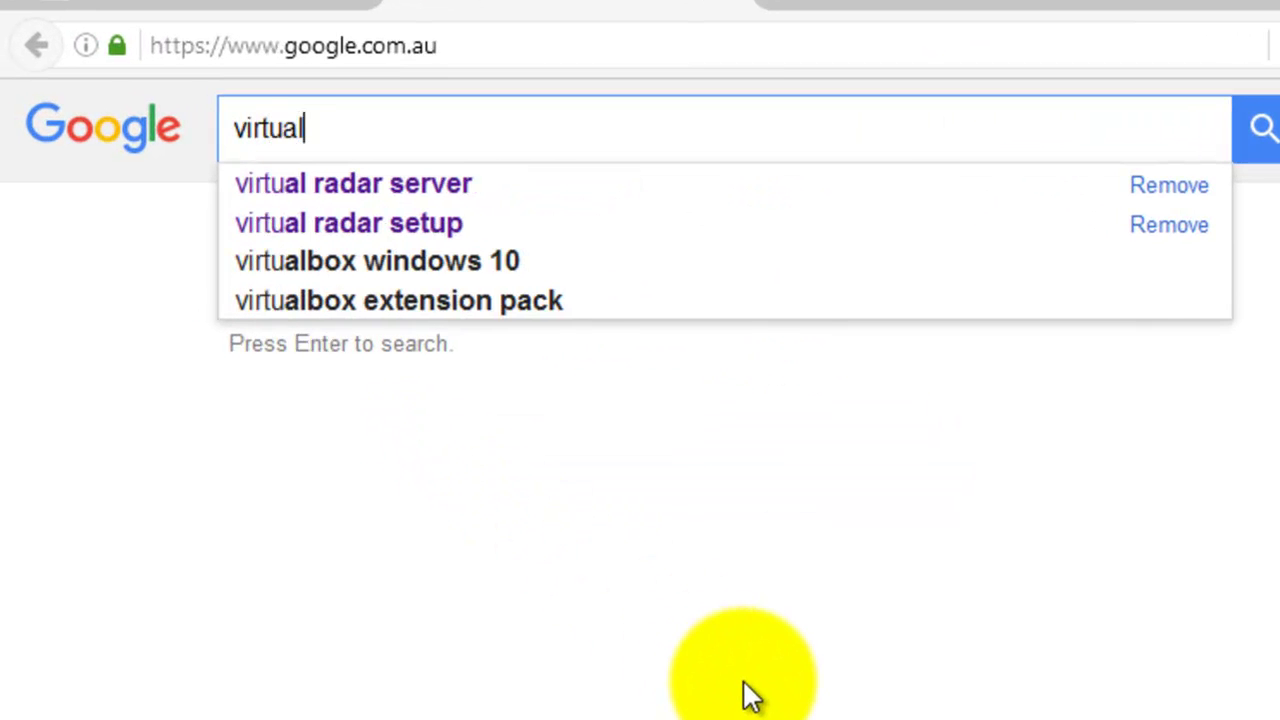
text(rad)
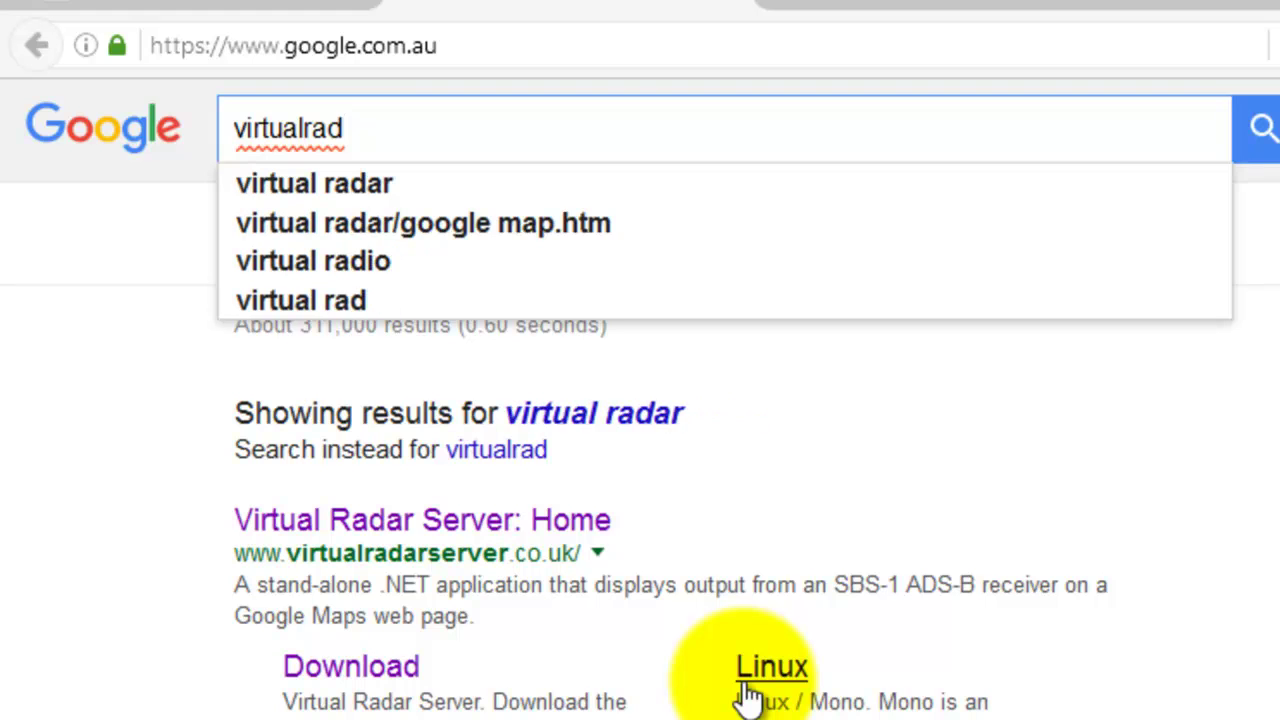
text(ar)
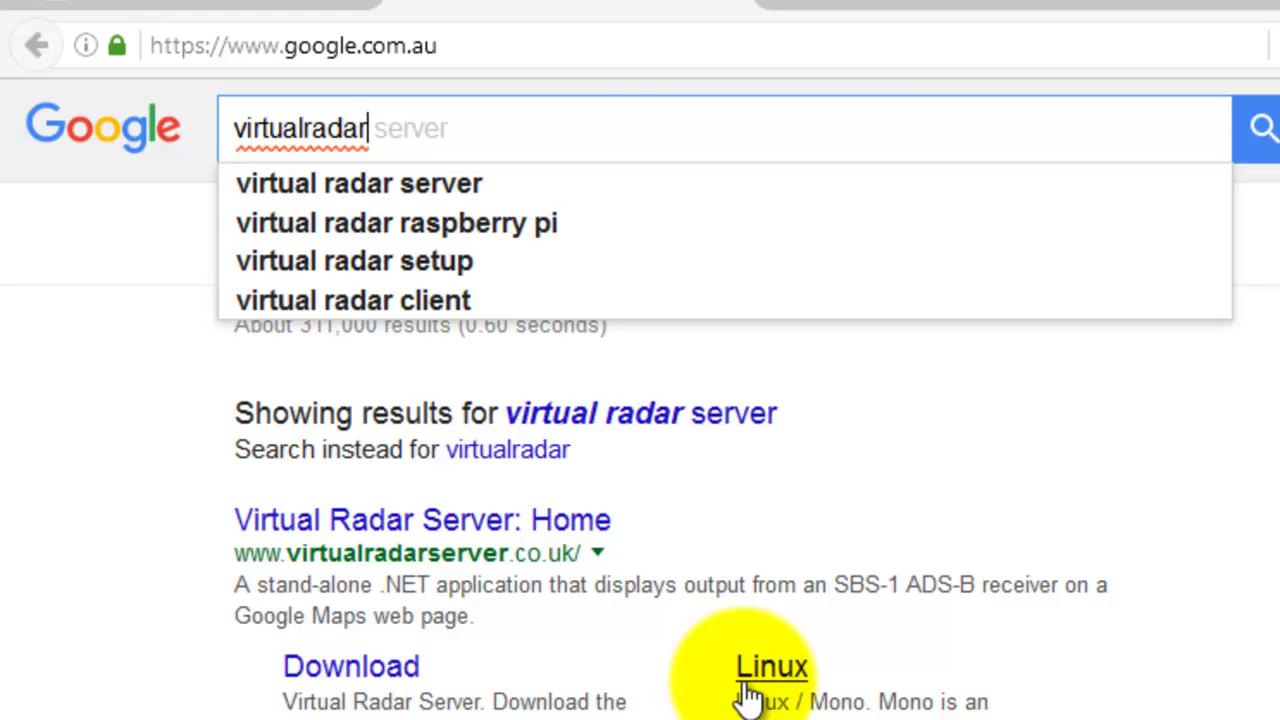
click(441, 195)
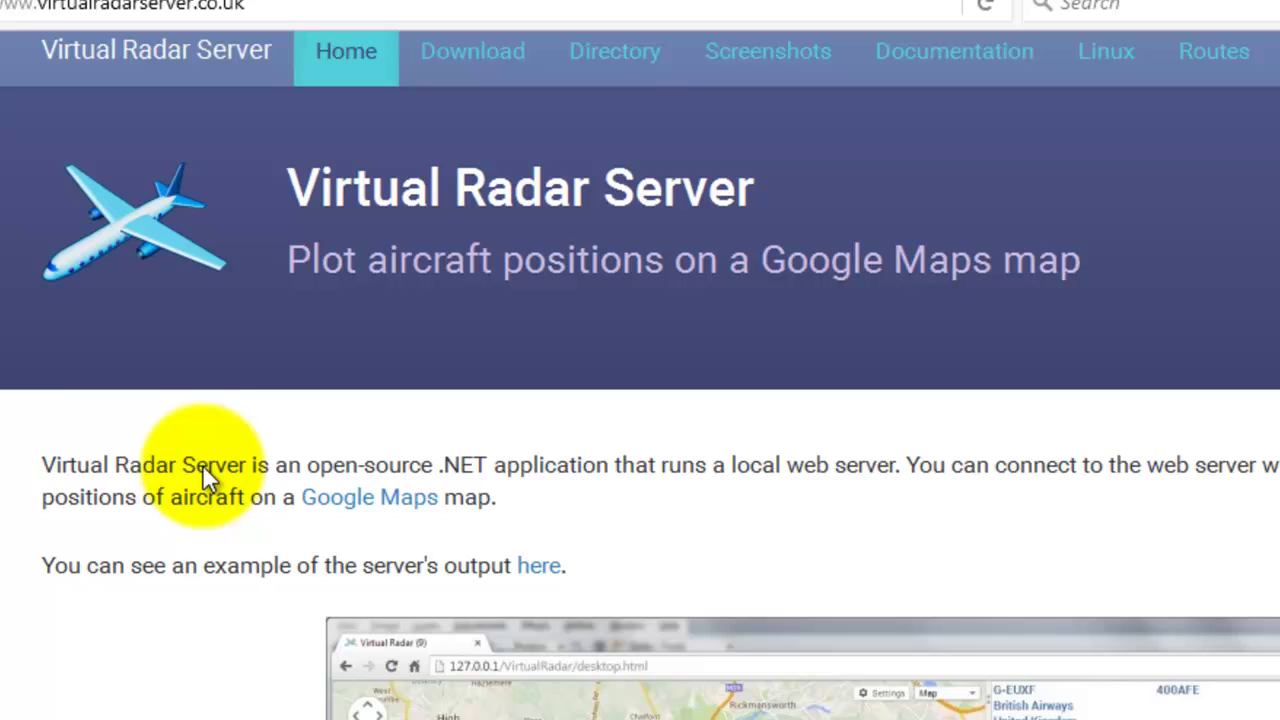
Download the Windows installer VirtualRadarSetup.exe for the version 2.3.1 main program and open the browser's downloads list
scroll(203, 467, up, 1)
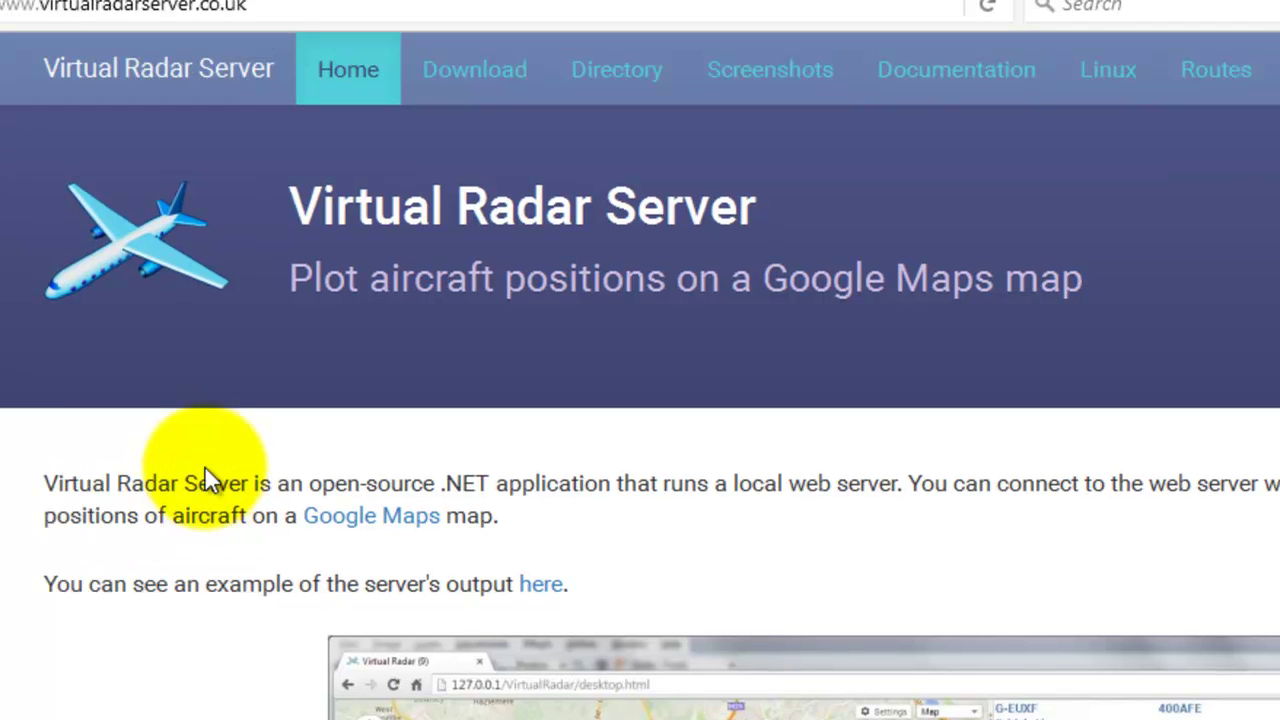
click(488, 86)
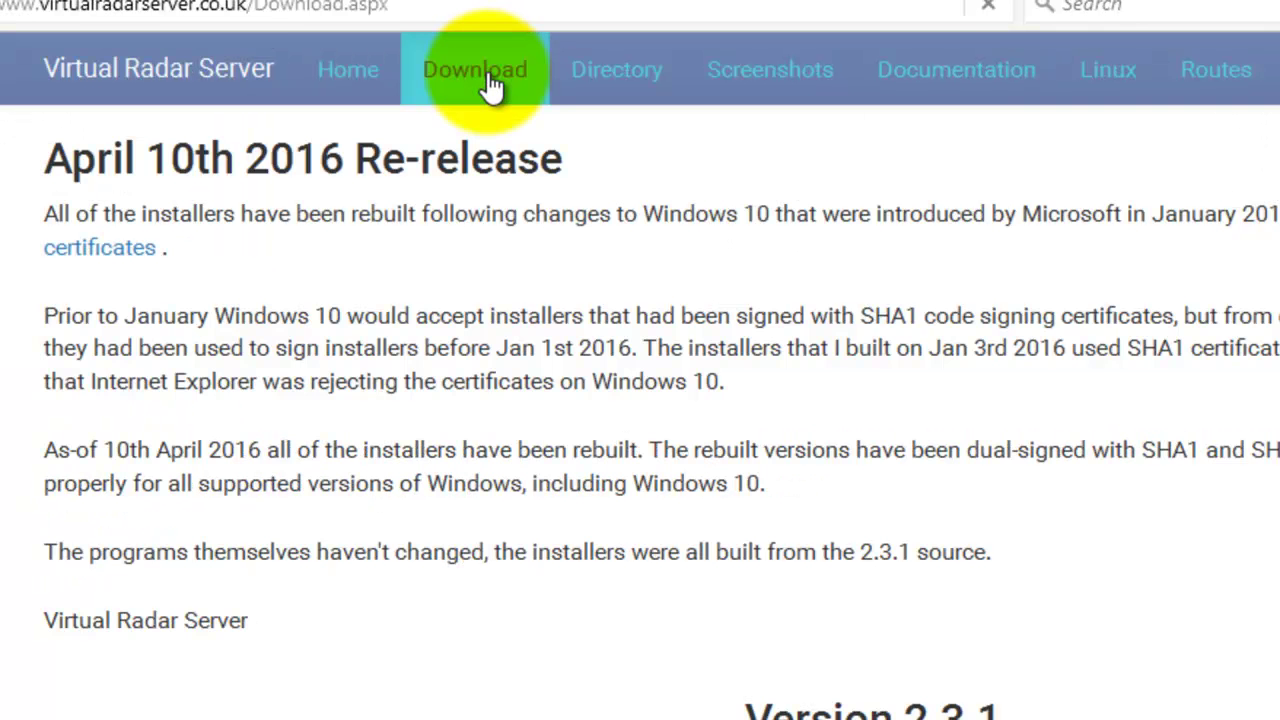
scroll(560, 360, down, 5)
scroll(418, 305, down, 4)
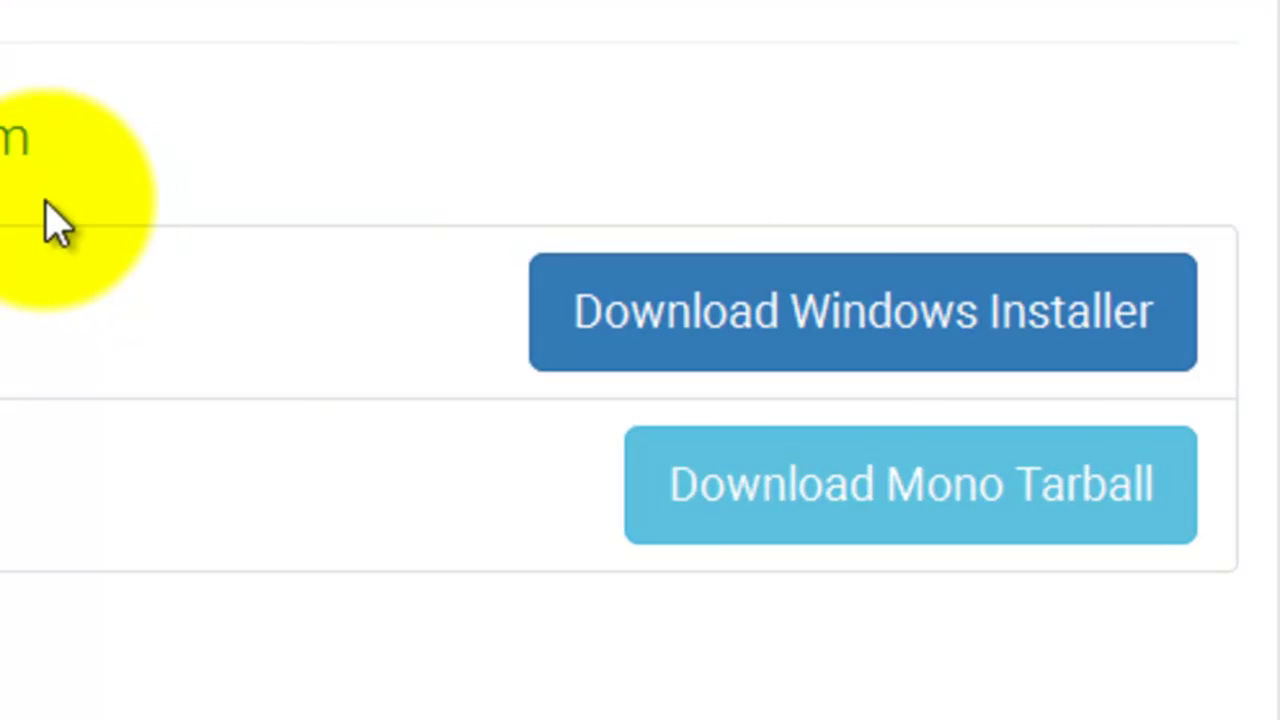
click(895, 305)
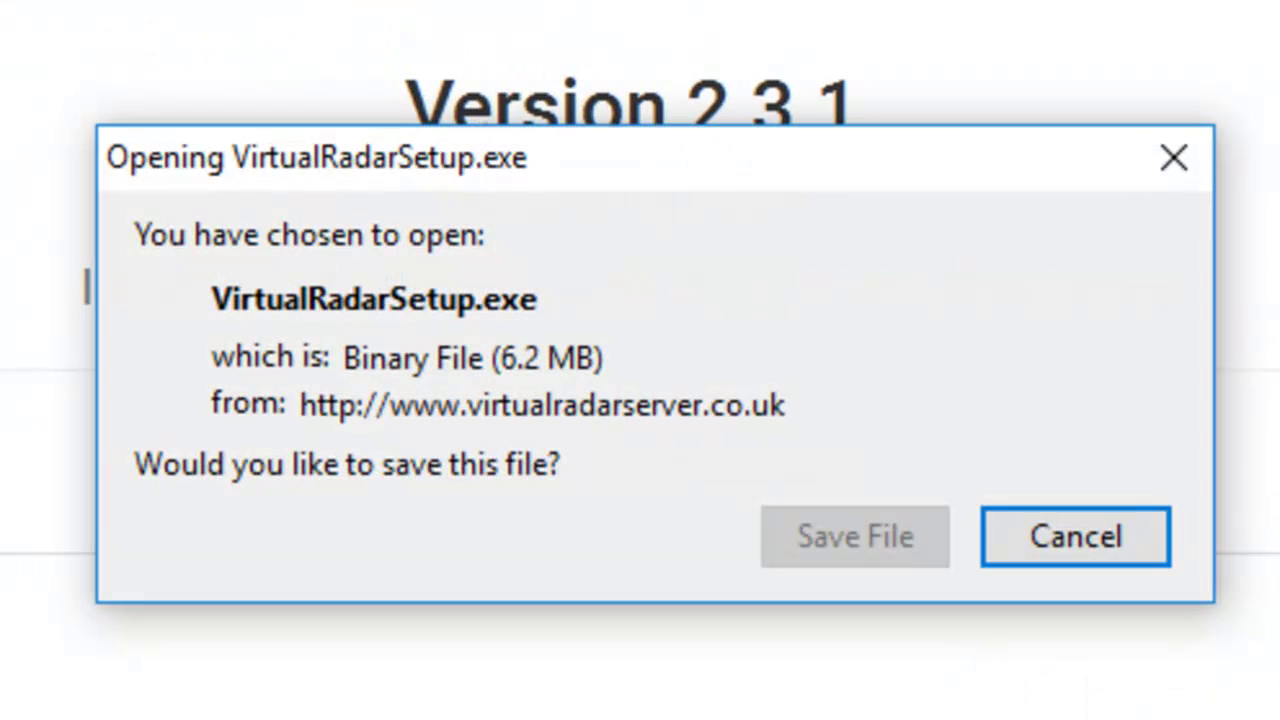
click(830, 545)
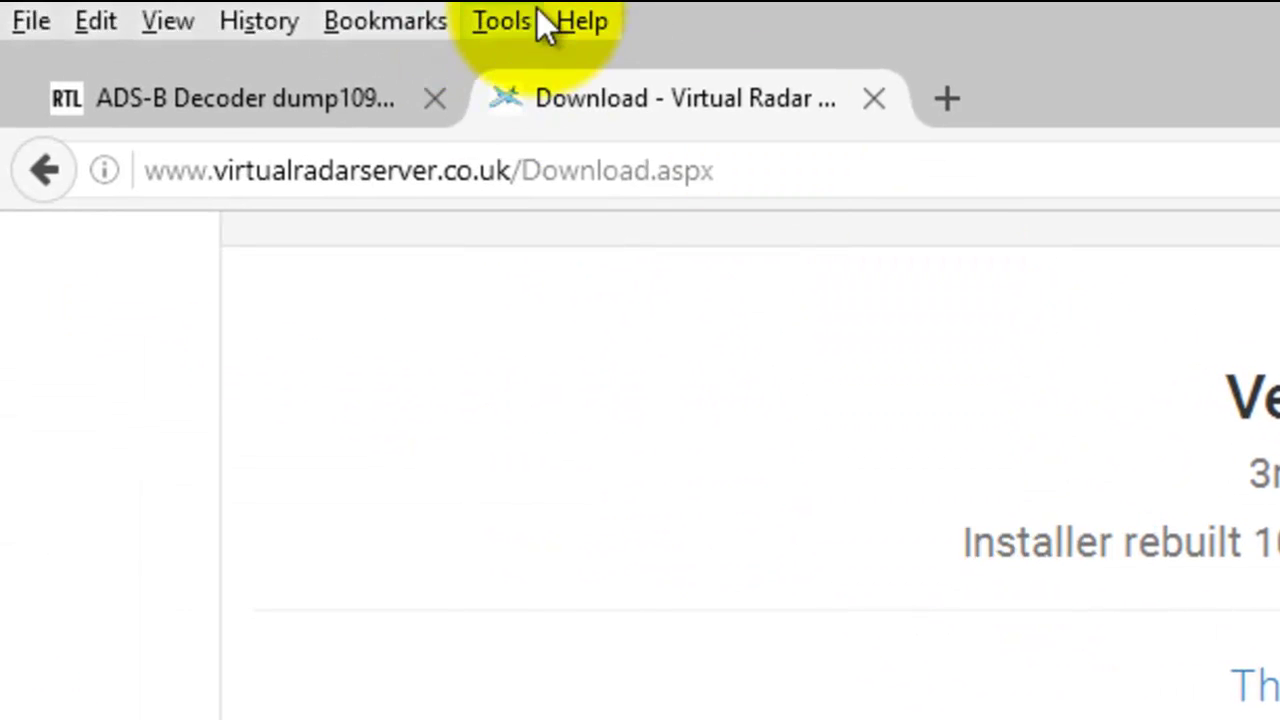
click(518, 14)
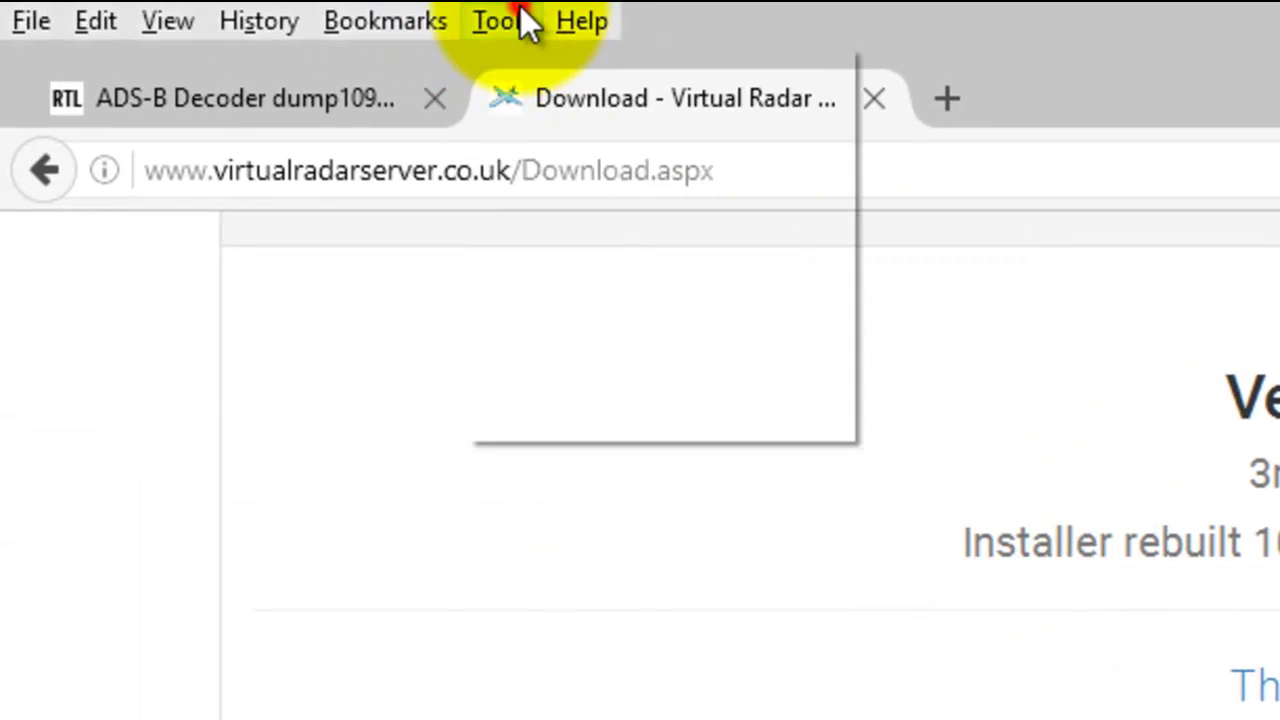
click(560, 68)
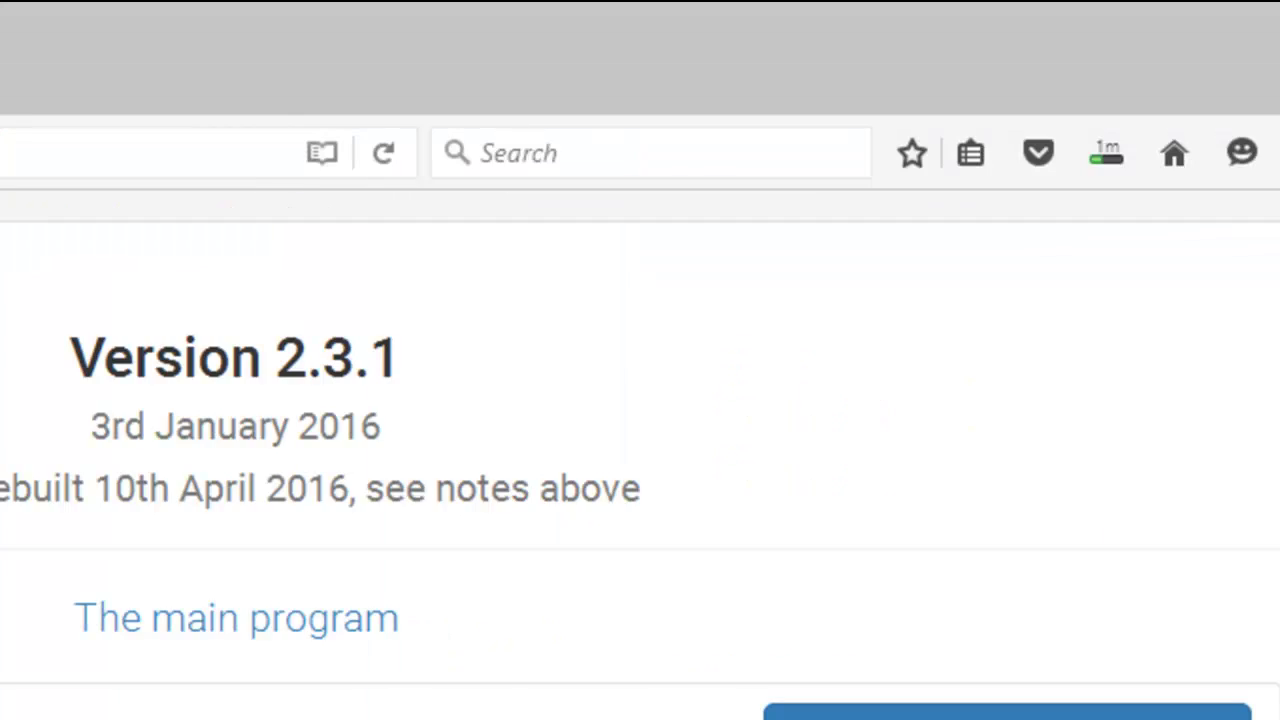
Download the Database Writer Plugin installer, DatabaseWriterPluginSetup.exe, from the same download page
scroll(640, 450, down, 10)
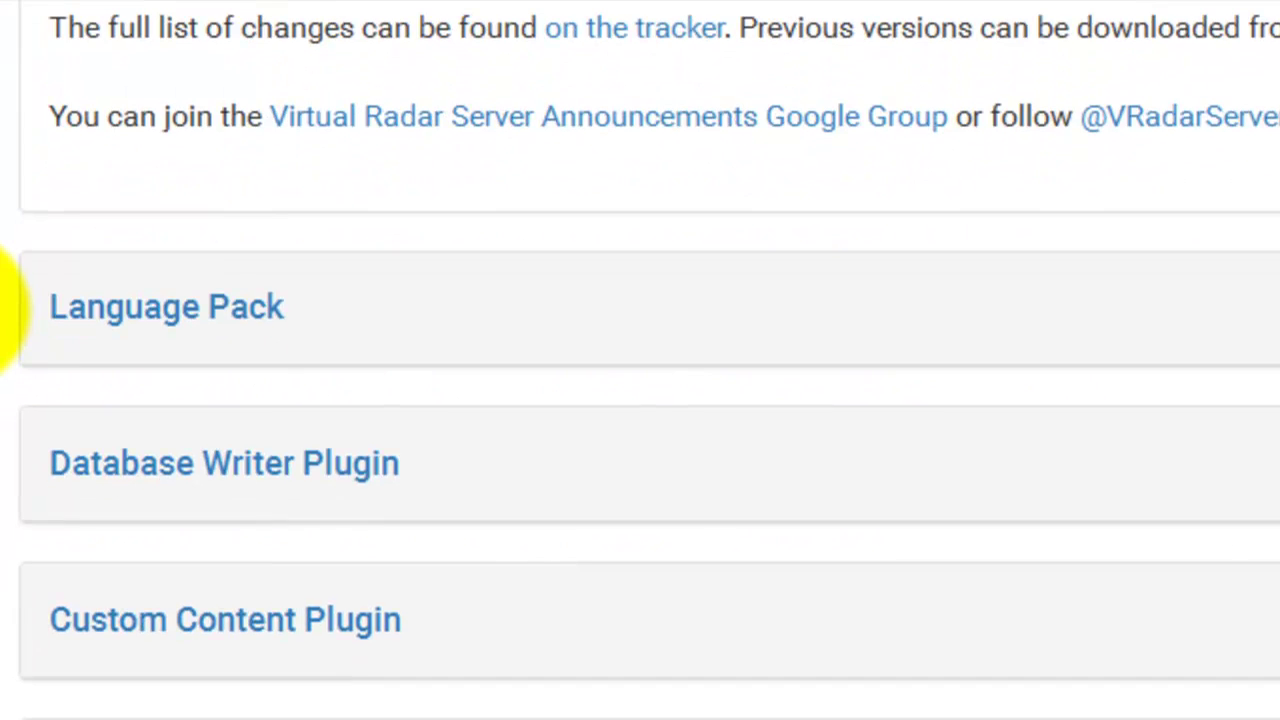
scroll(5, 300, down, 2)
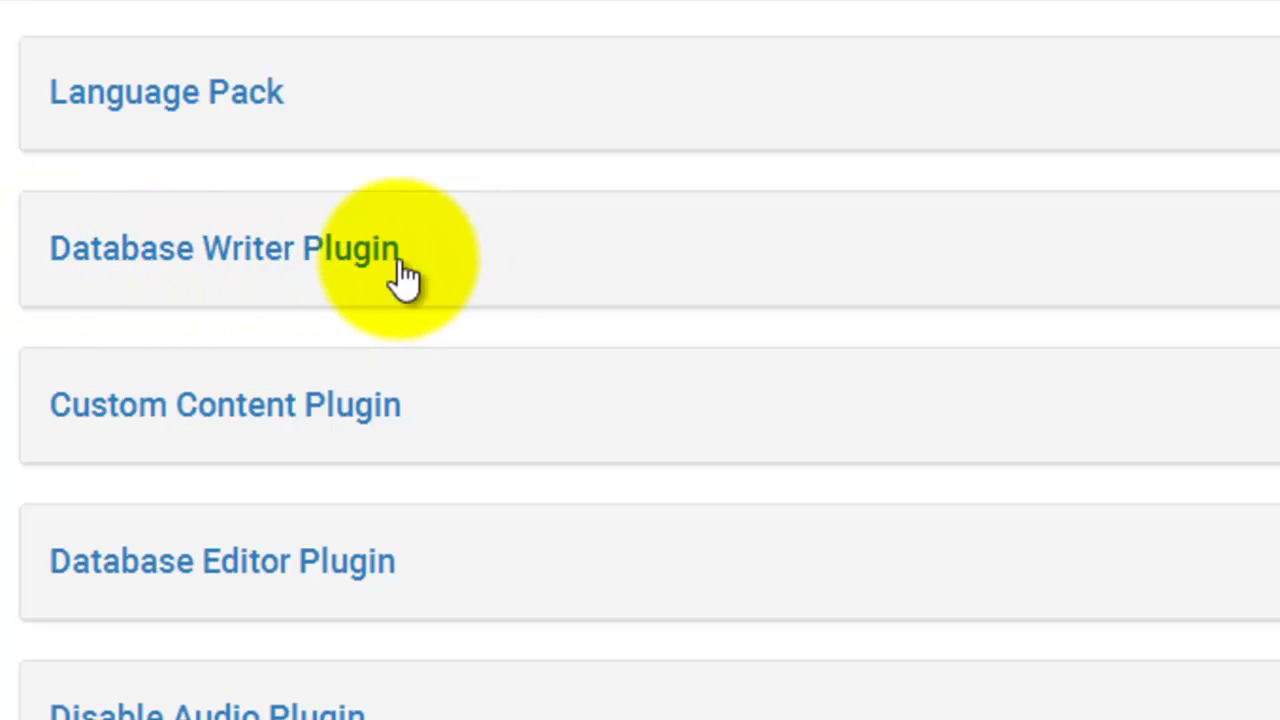
click(283, 252)
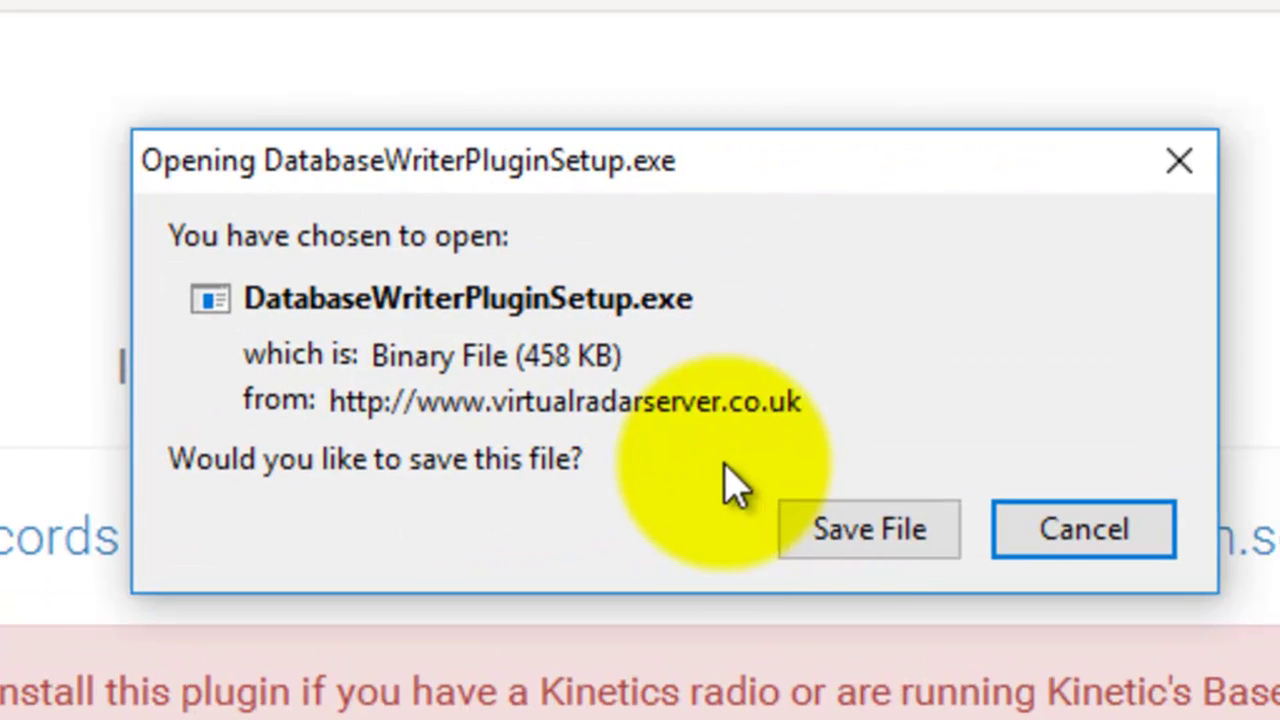
click(1222, 484)
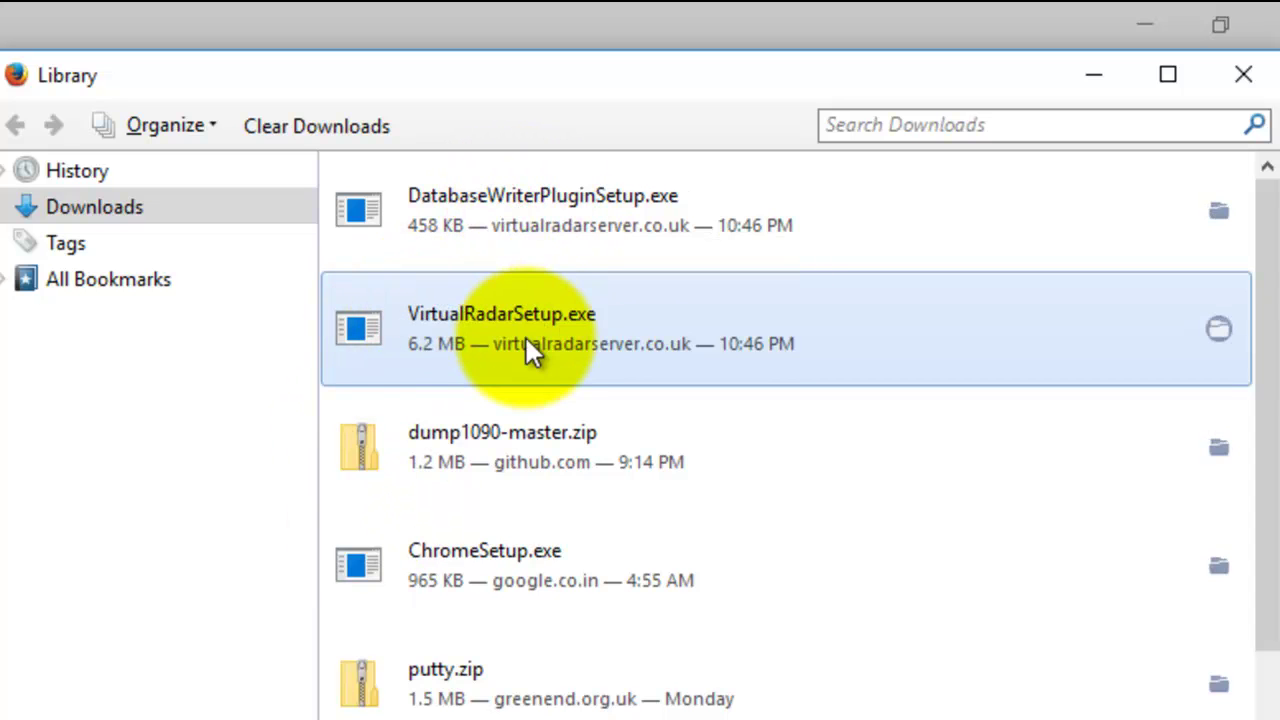
Open the folder containing the downloaded VirtualRadarSetup.exe, launch the installer and allow it to run
click(1216, 328)
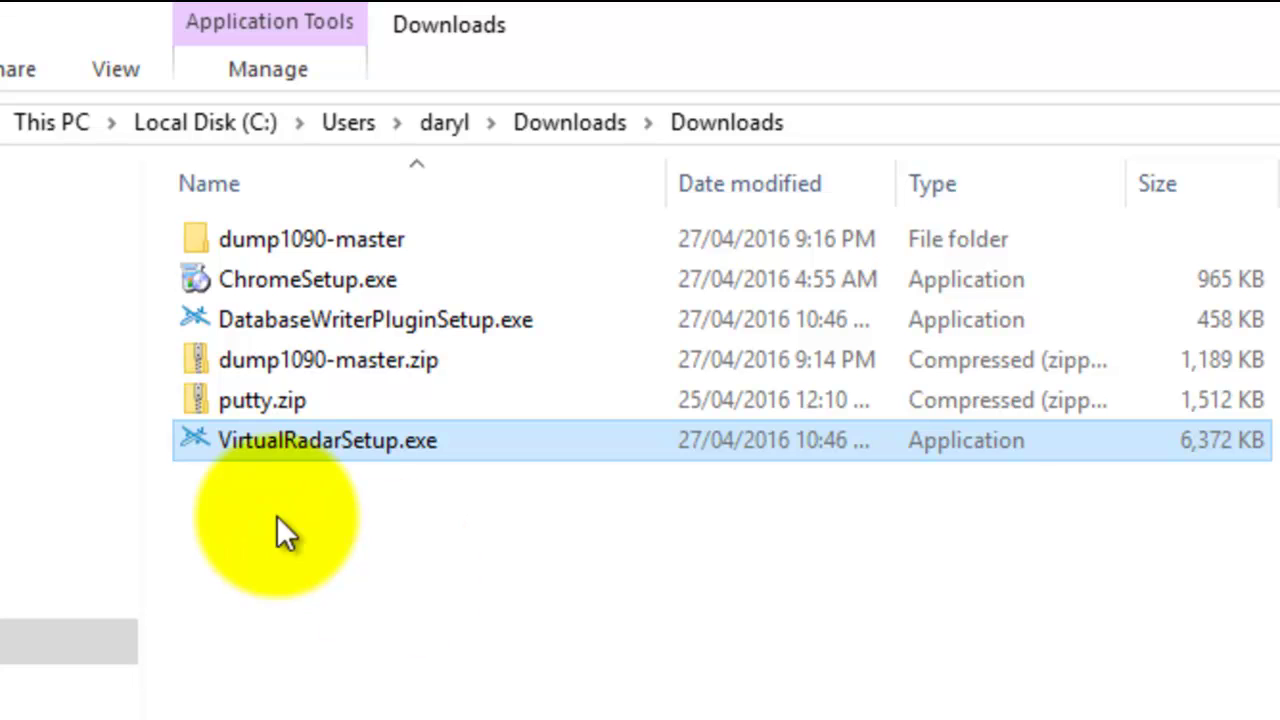
click(409, 583)
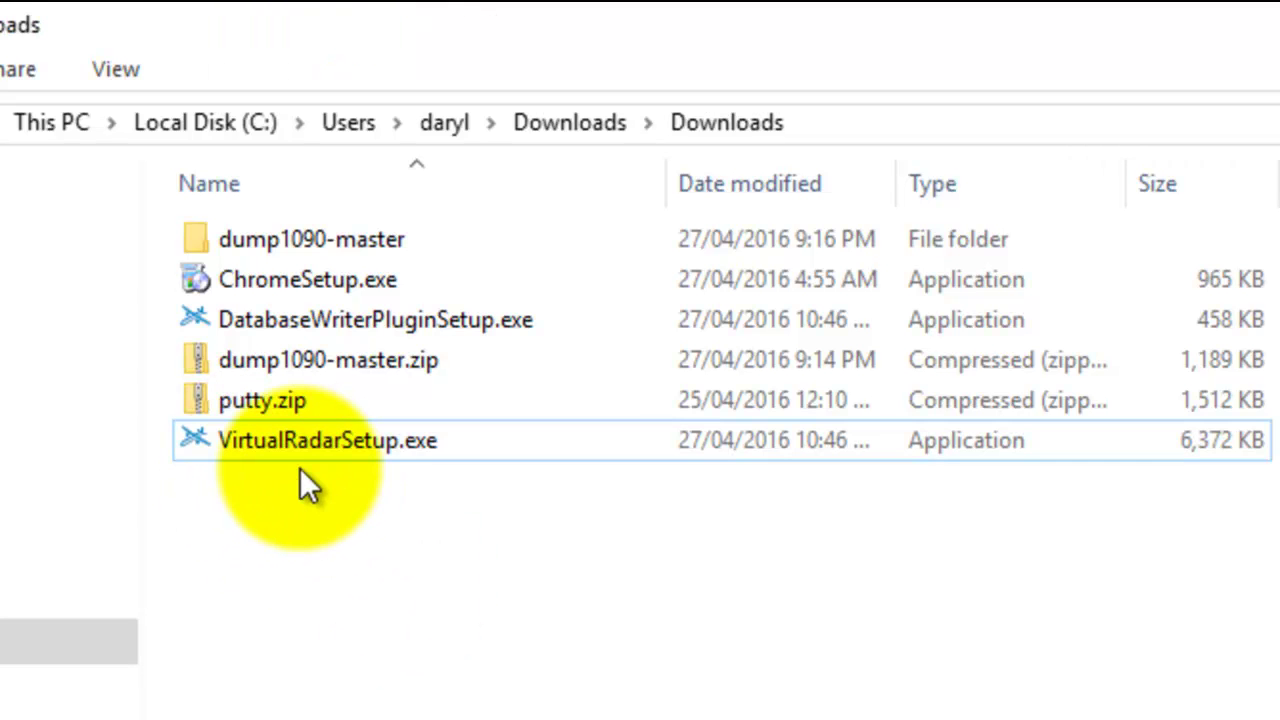
double_click(307, 442)
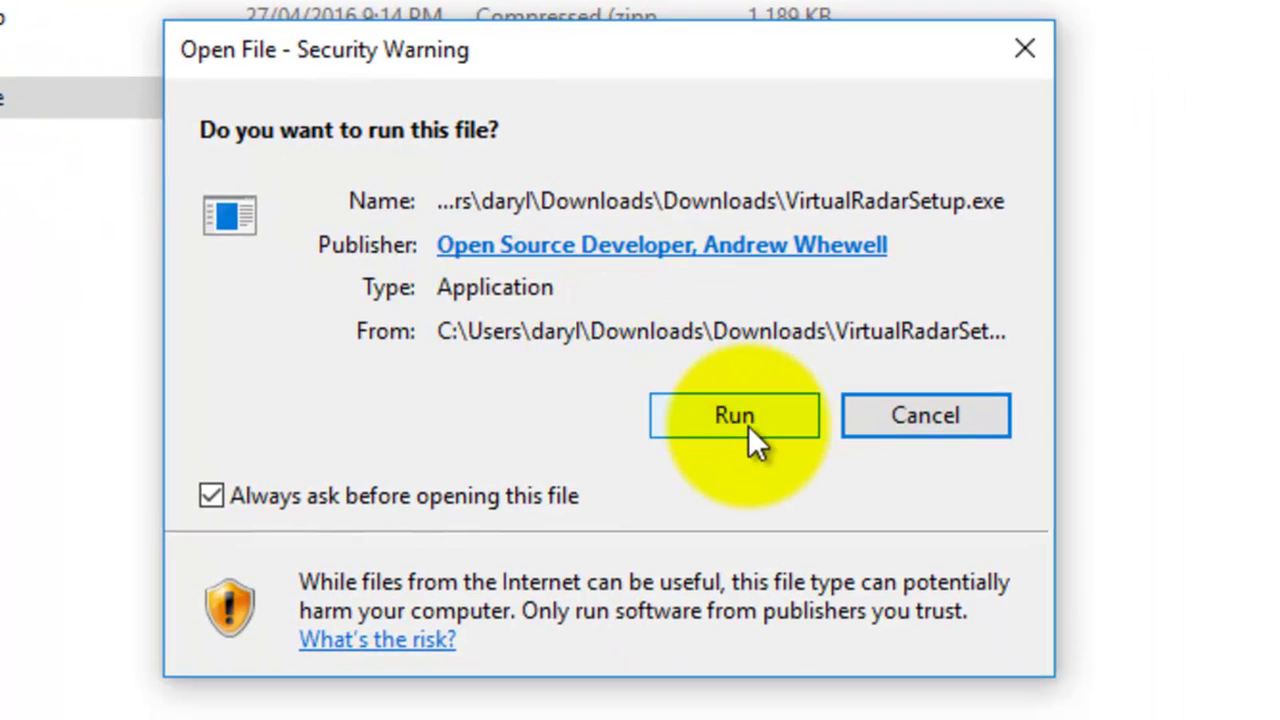
click(740, 420)
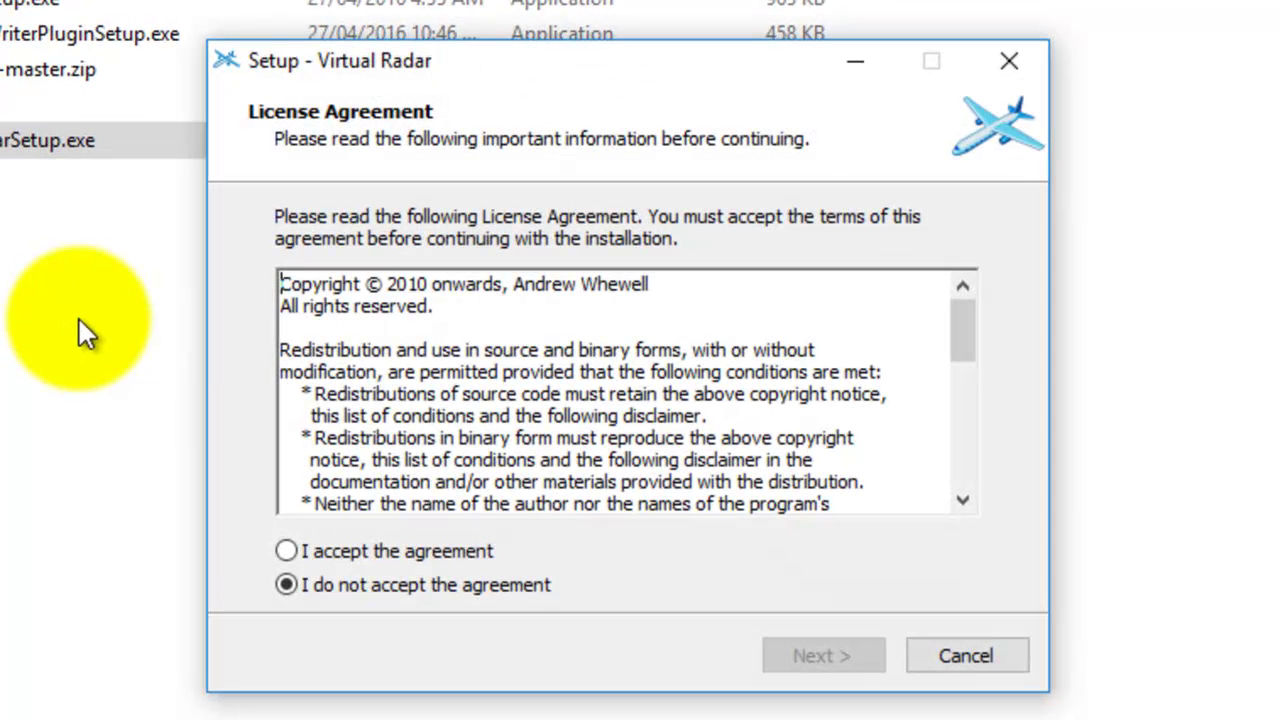
Accept the Virtual Radar license agreement and proceed past the version history to the destination selection
click(289, 549)
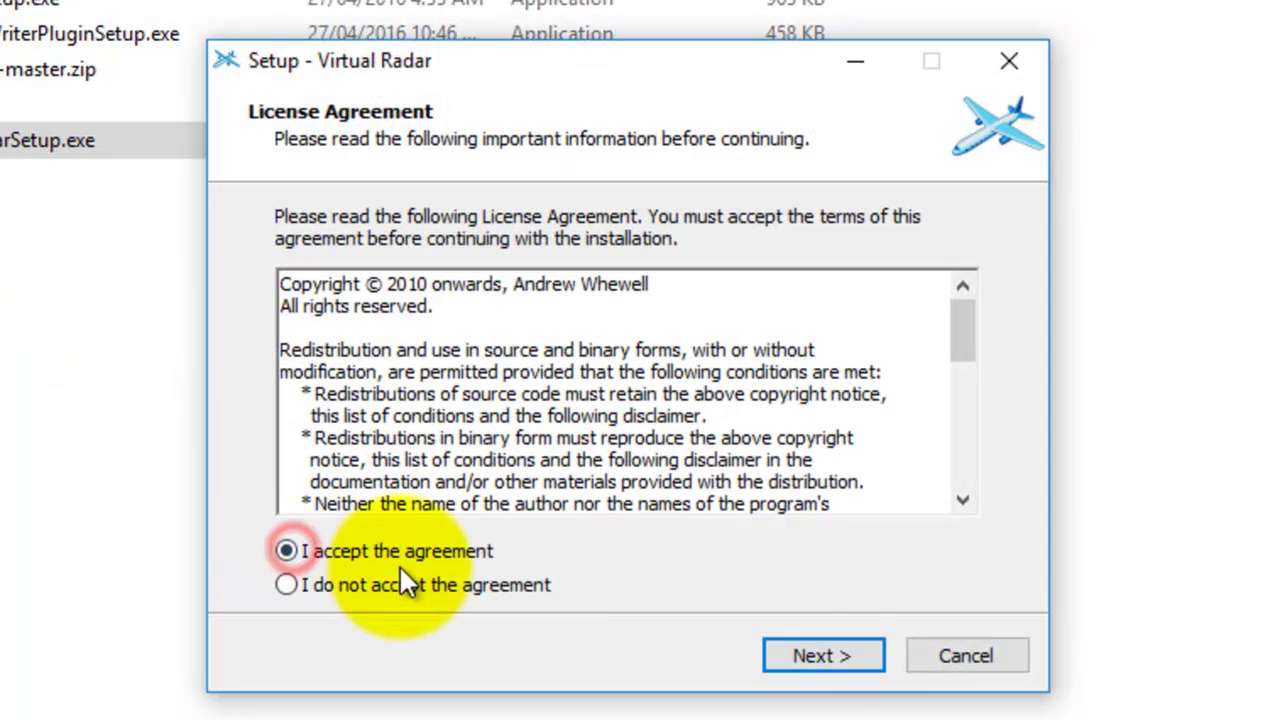
click(832, 660)
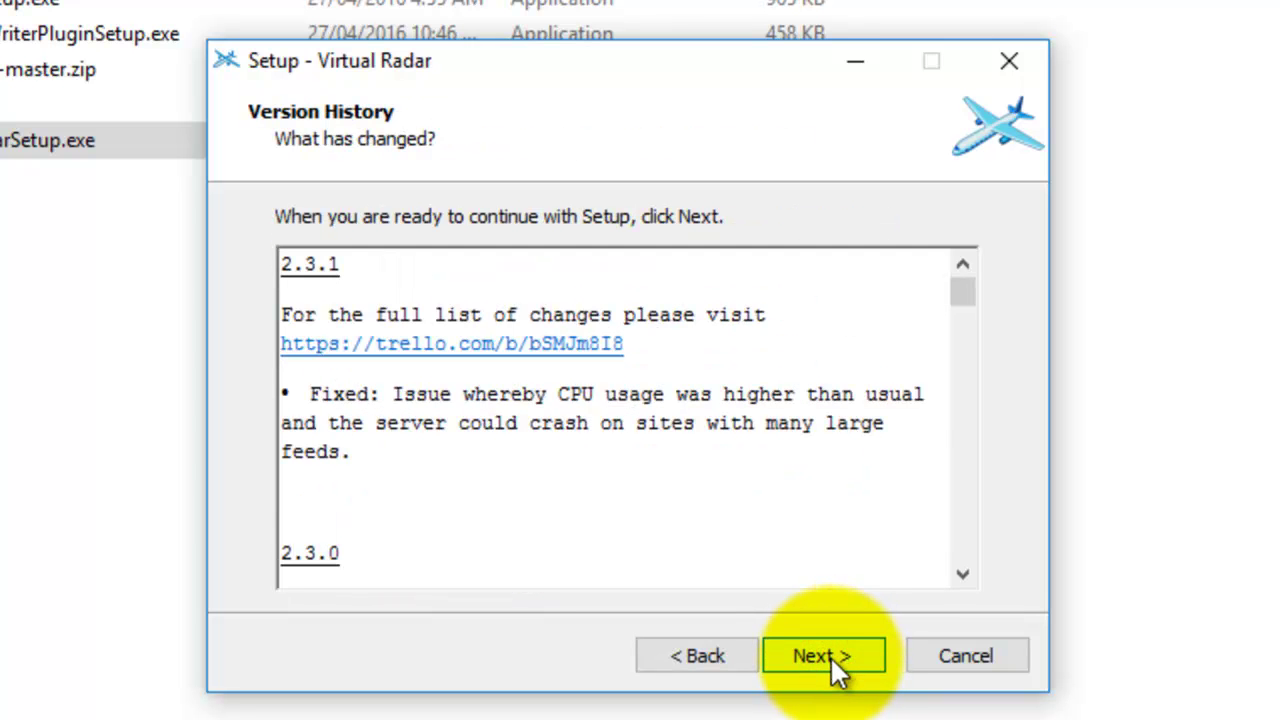
scroll(800, 477, down, 7)
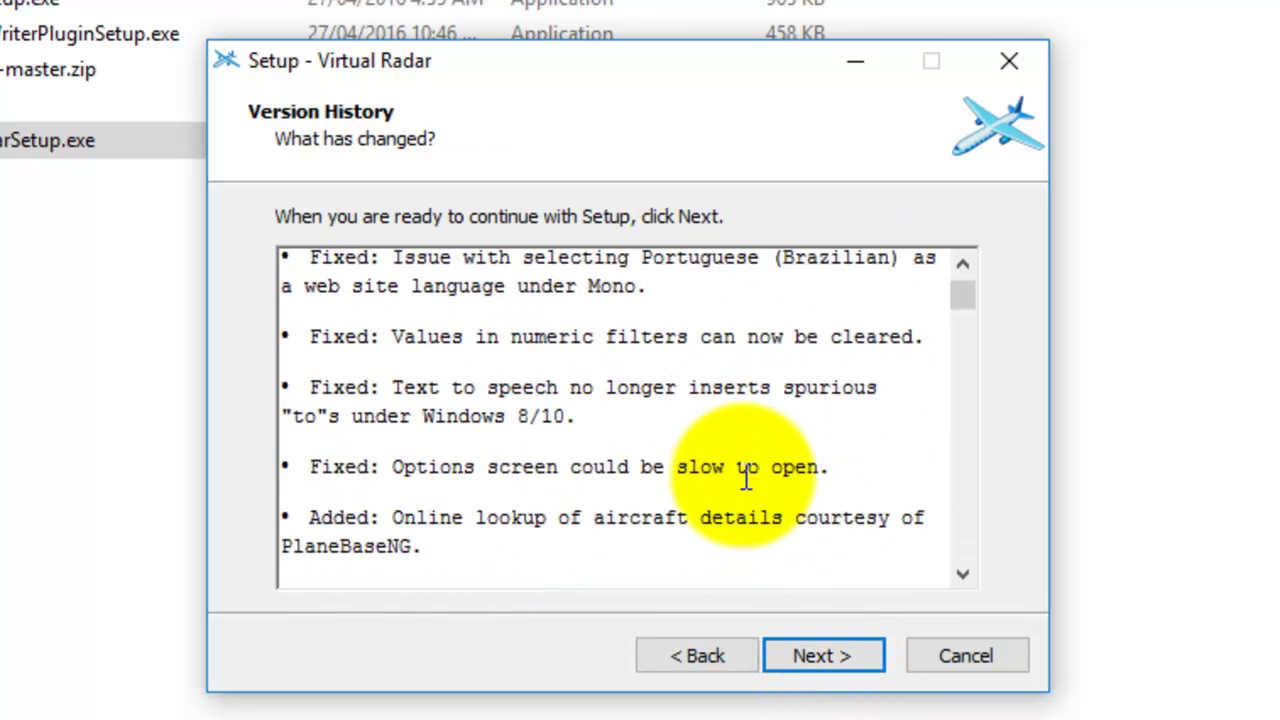
scroll(745, 470, down, 12)
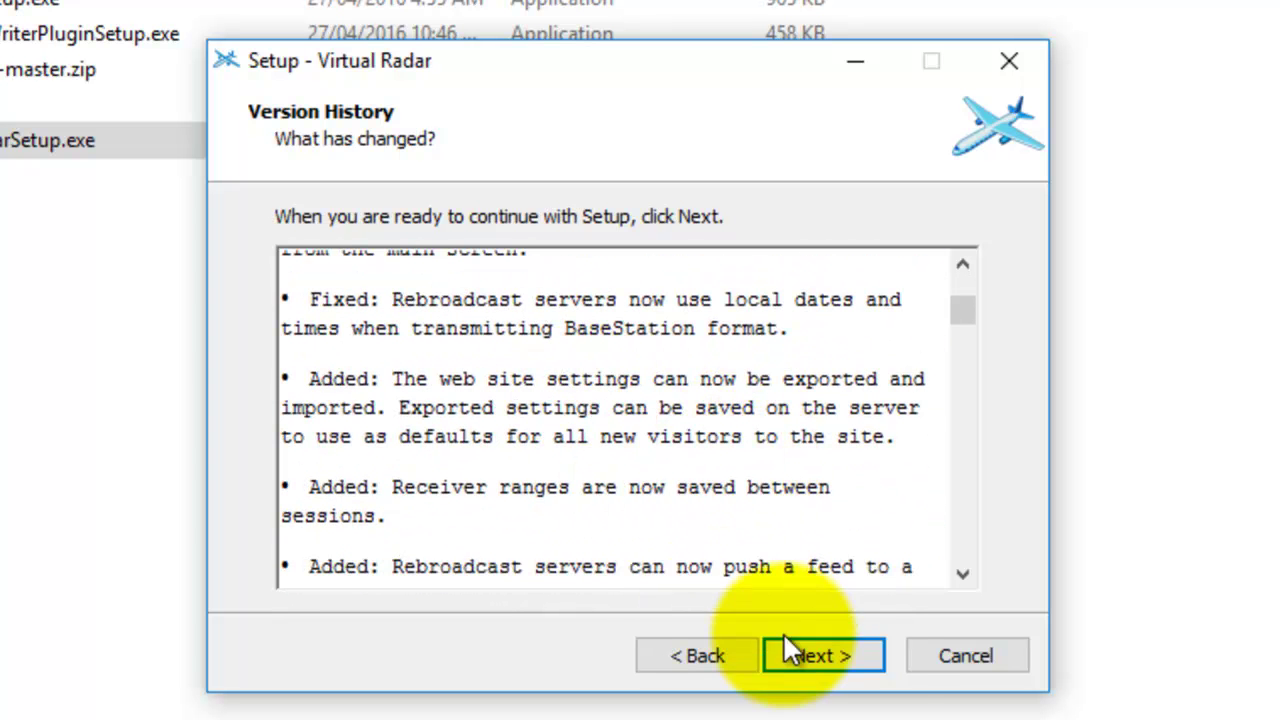
click(866, 662)
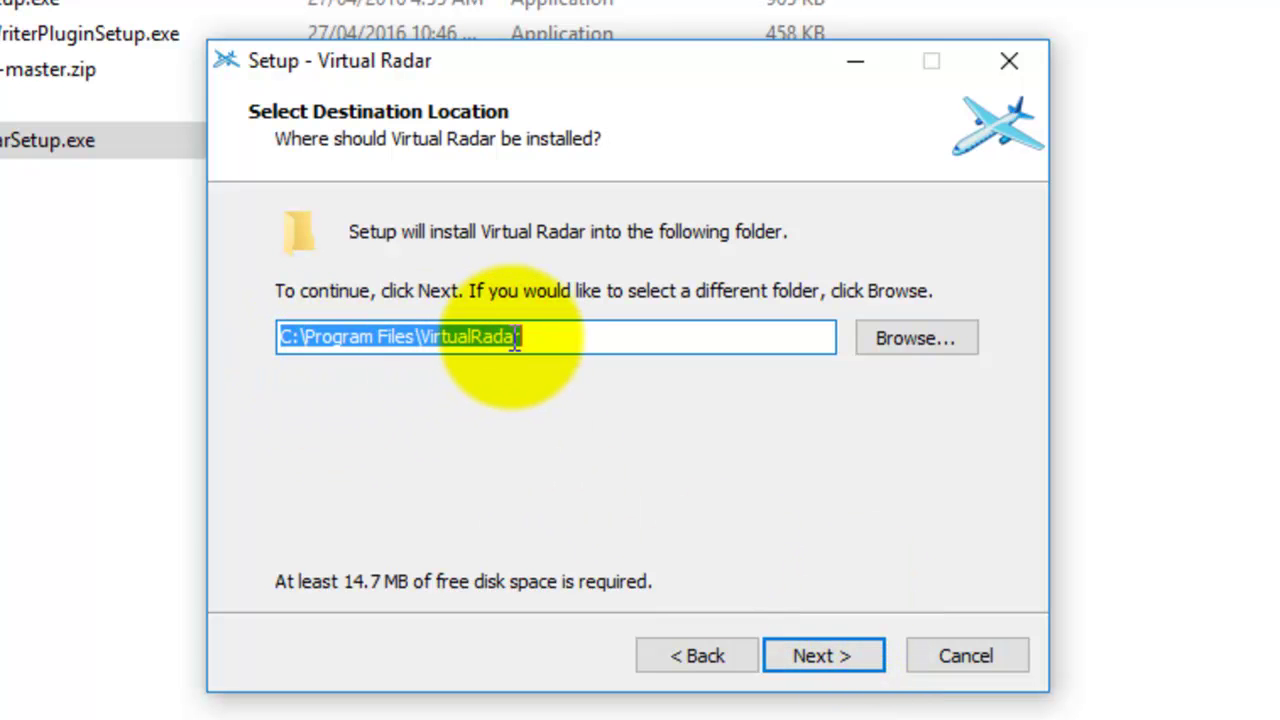
Install Virtual Radar in C:\Program Files\VirtualRadar with port 1032 and the Windows Firewall configuration task, then finish the setup
click(842, 659)
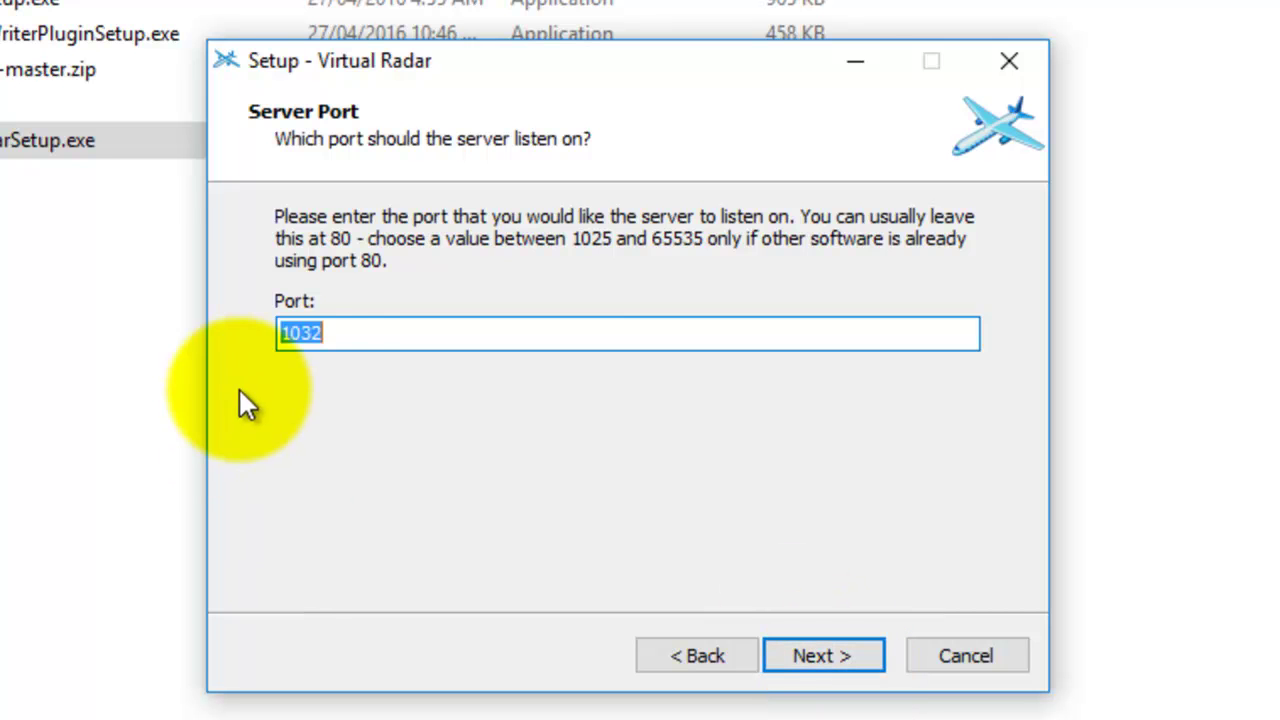
click(324, 333)
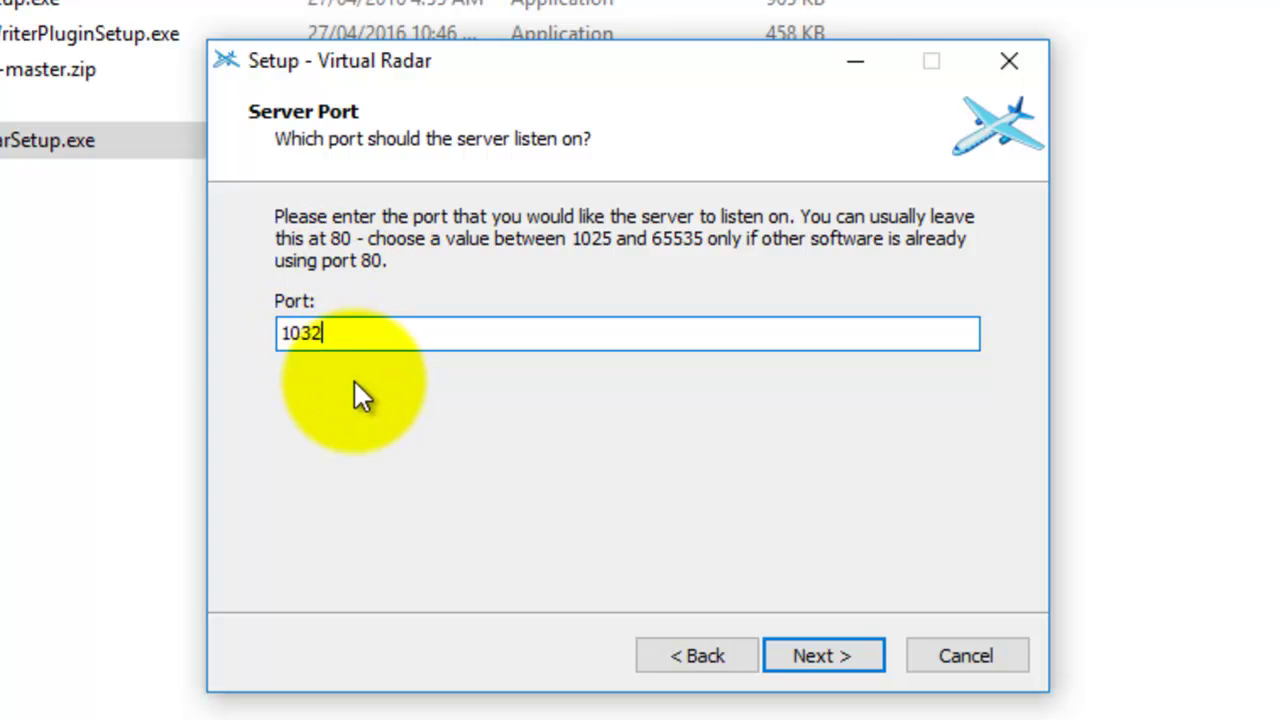
click(840, 659)
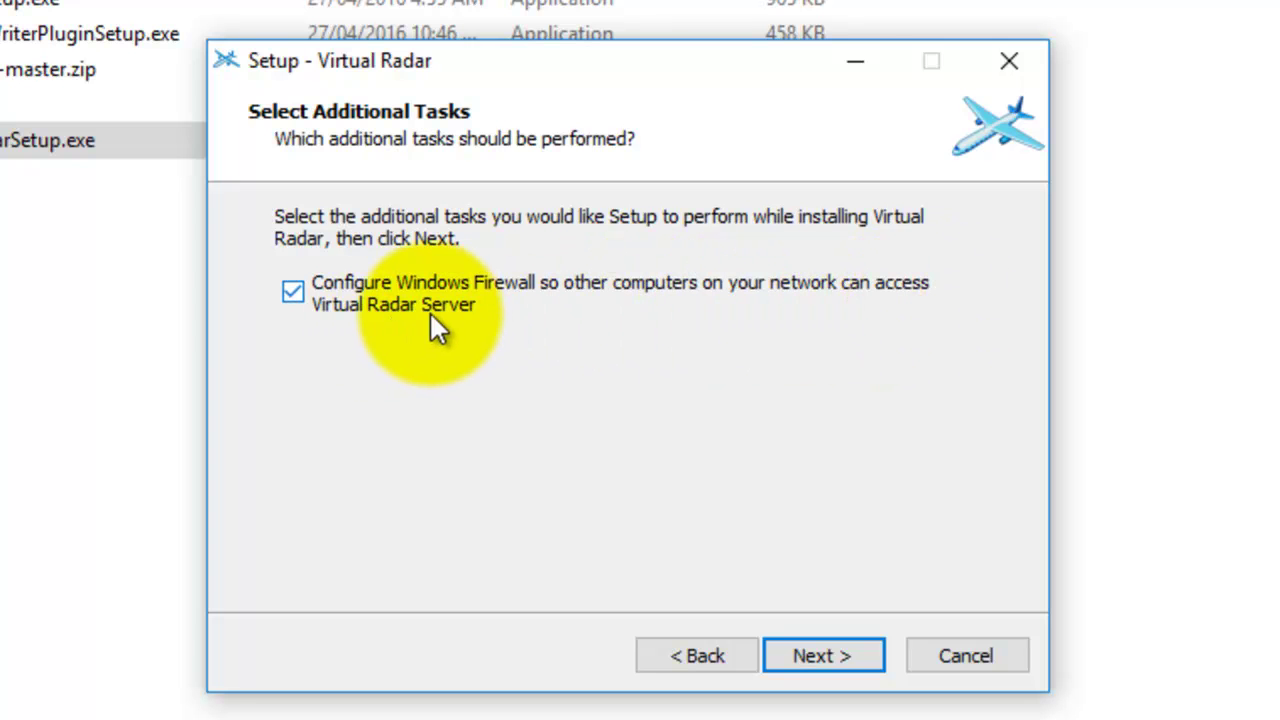
click(826, 653)
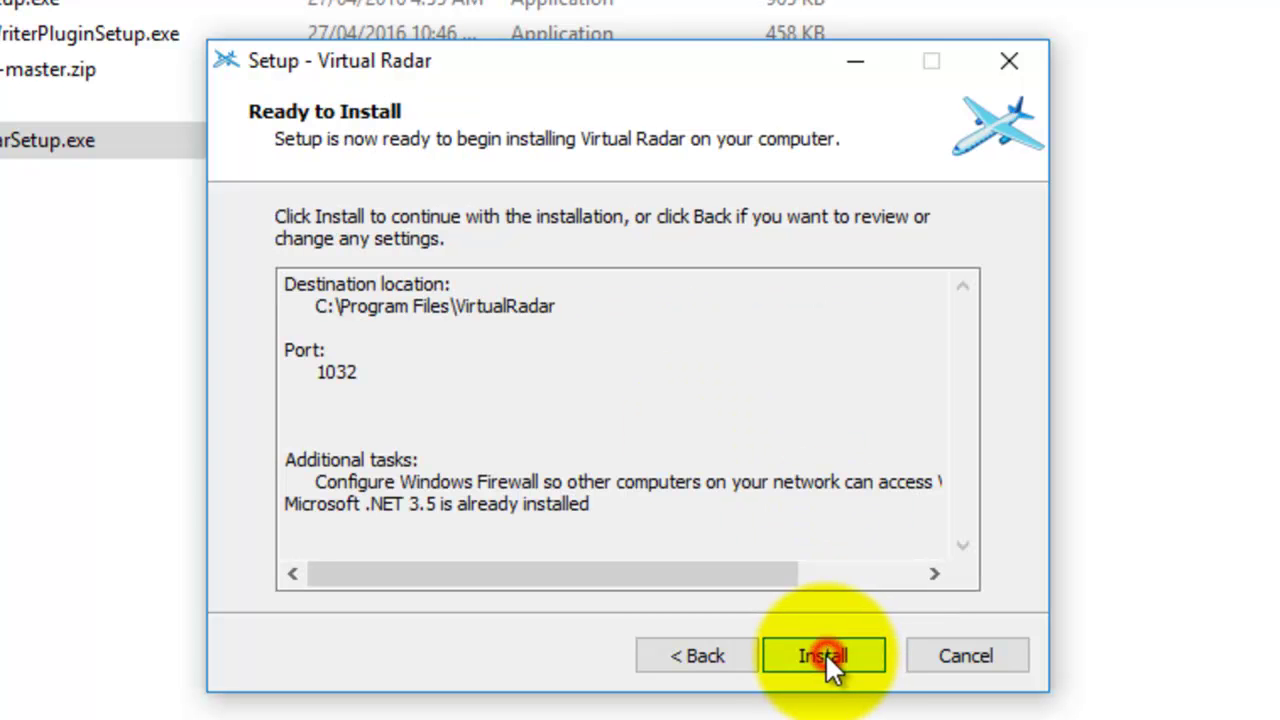
click(832, 659)
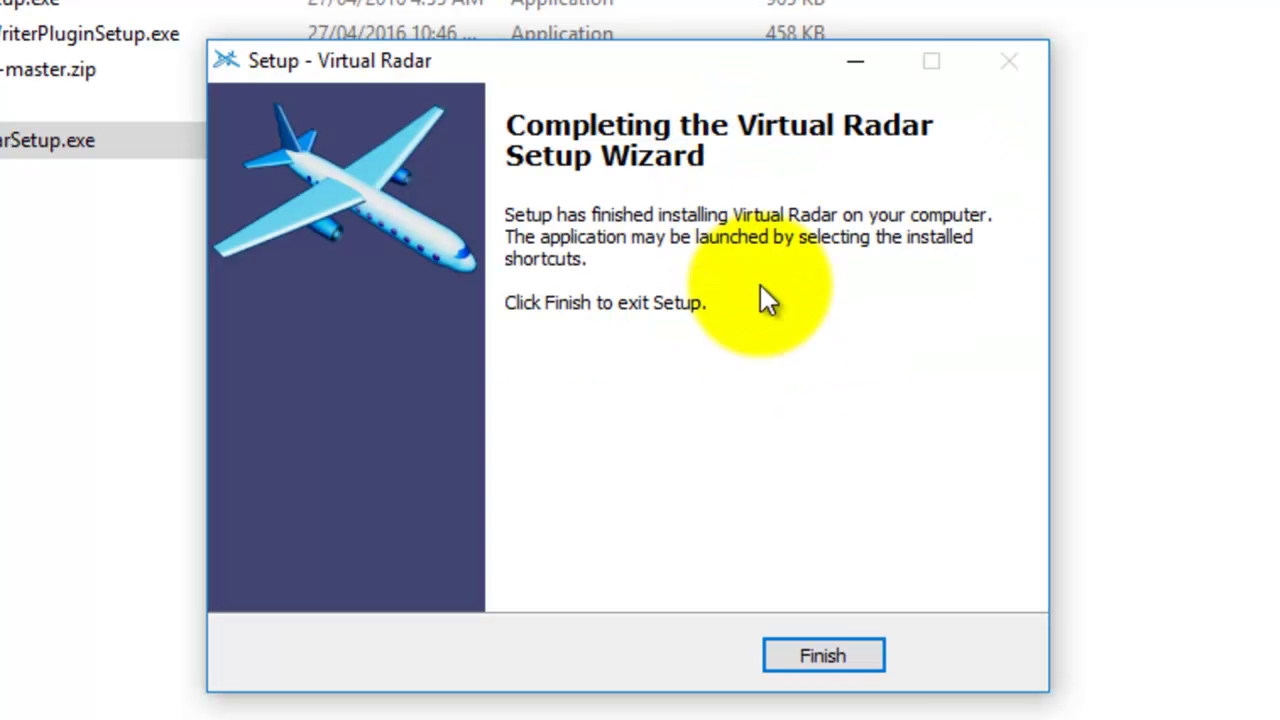
click(808, 658)
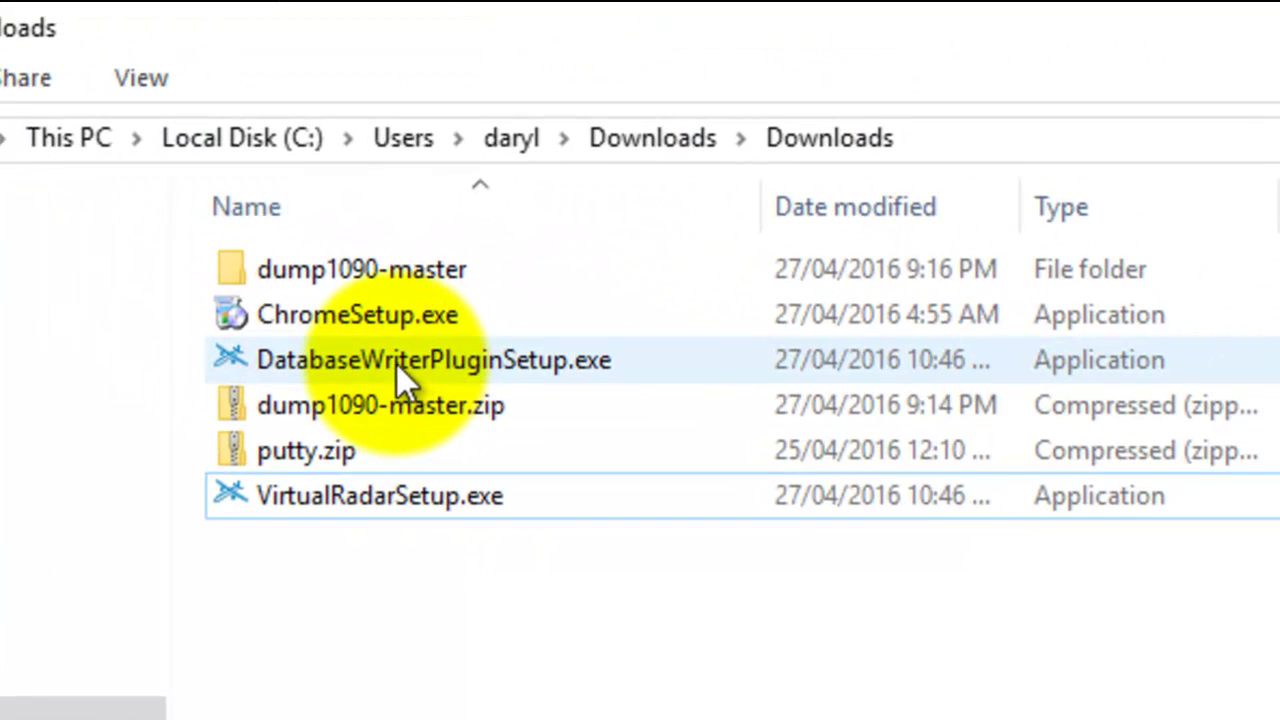
Run DatabaseWriterPluginSetup.exe and accept the Database Writer plugin's license agreement, continuing to the version history
double_click(392, 365)
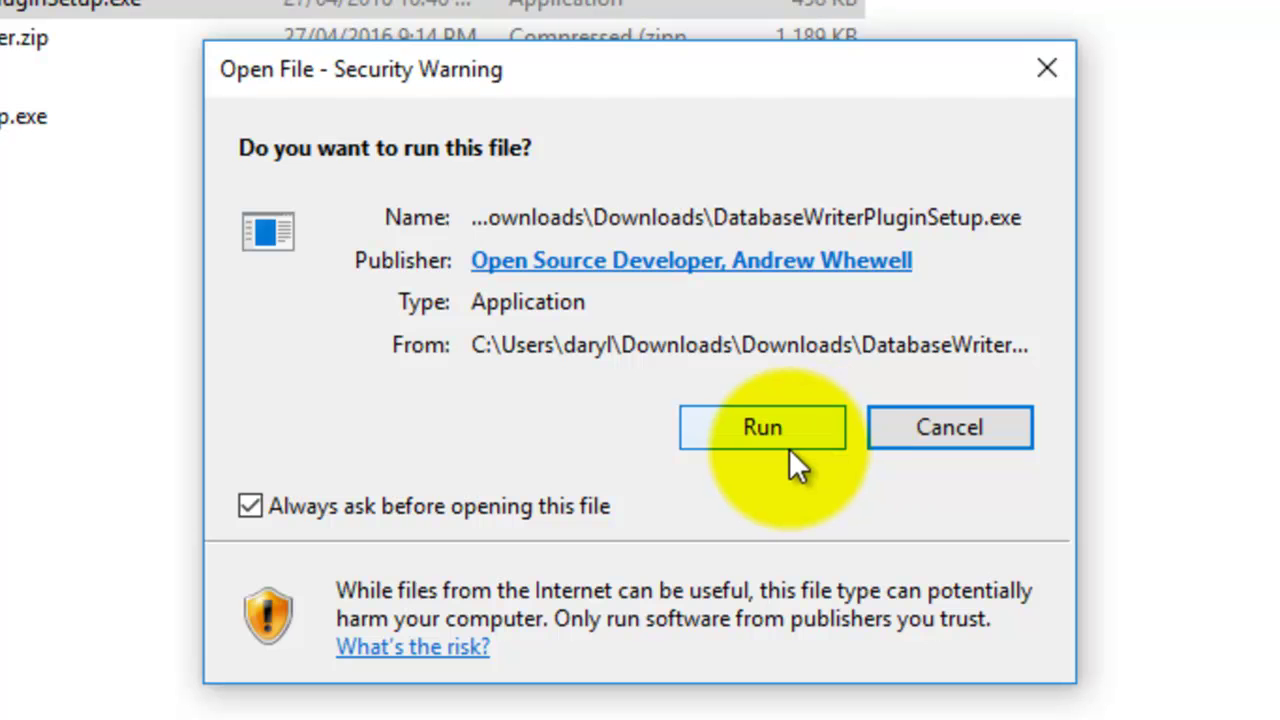
click(768, 426)
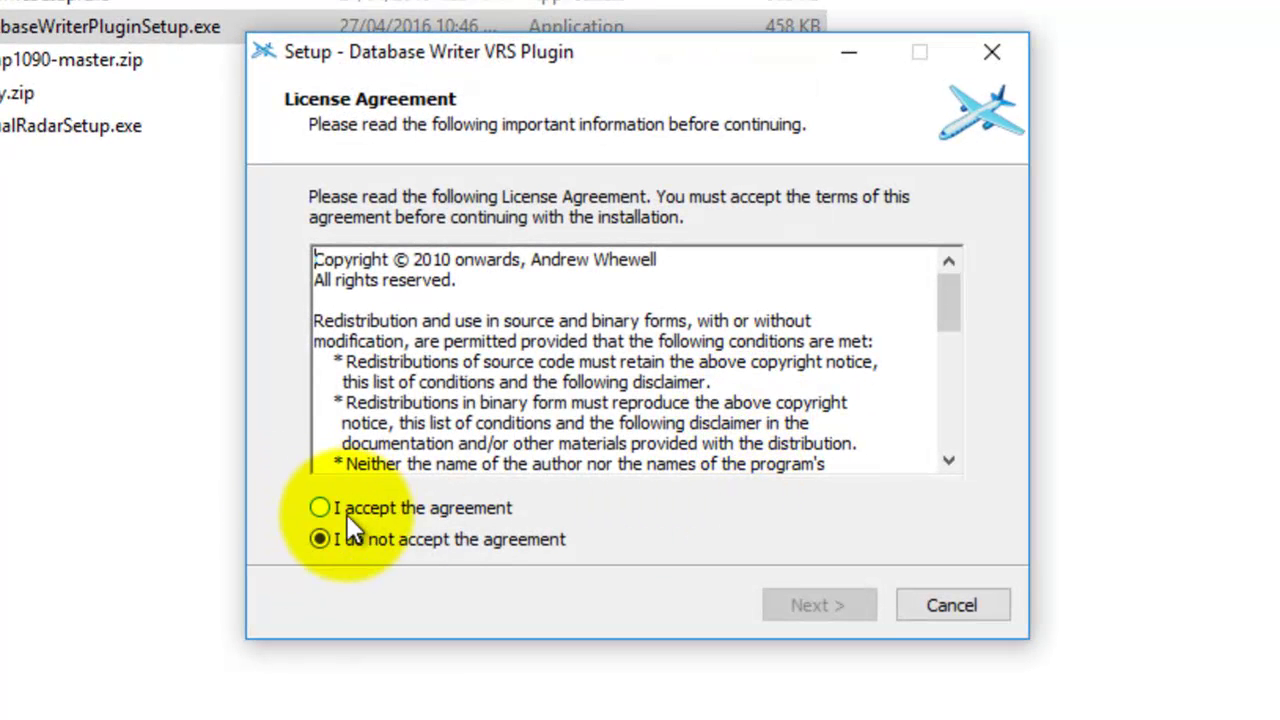
click(320, 508)
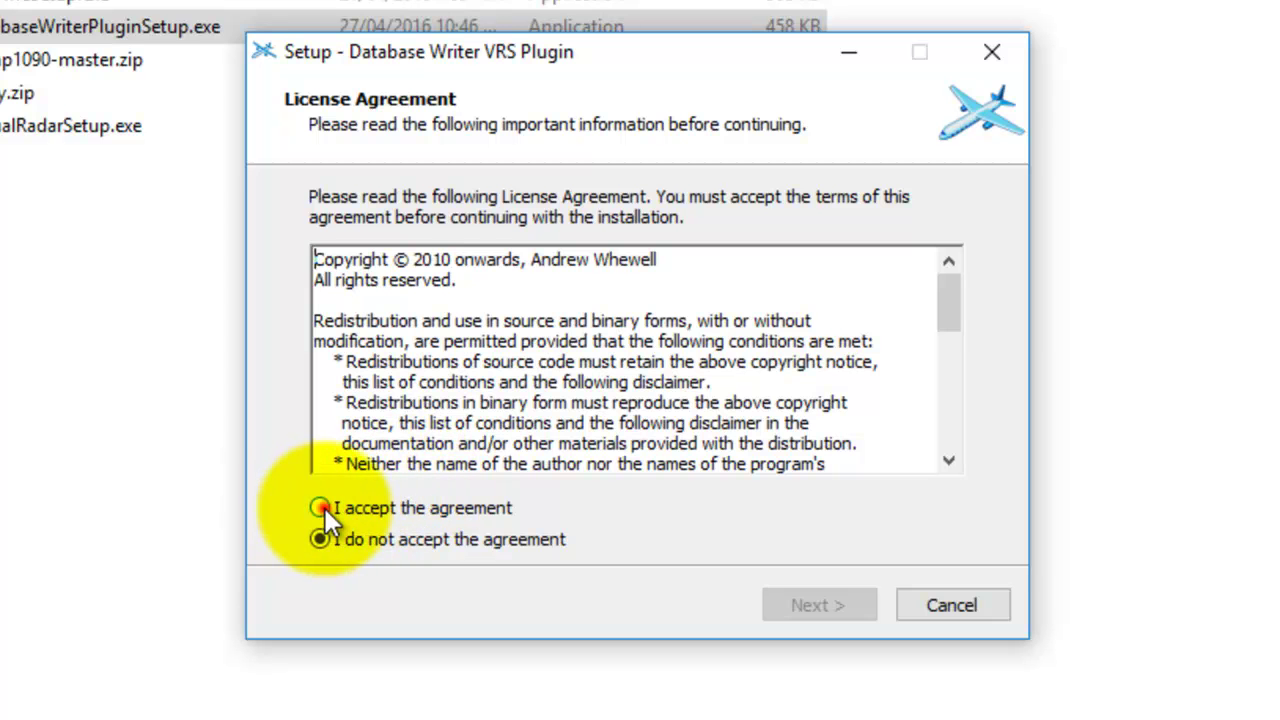
click(818, 614)
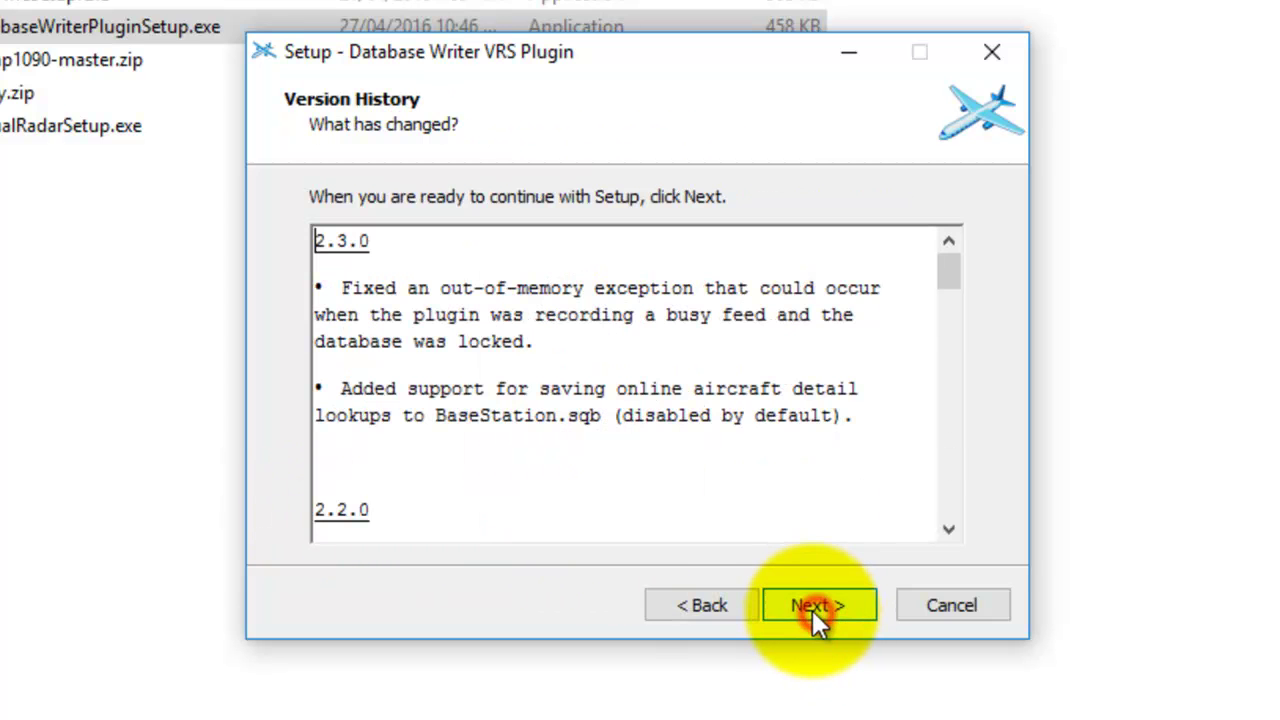
Install the Database Writer plugin into C:\Program Files\VirtualRadar and finish its setup
click(813, 614)
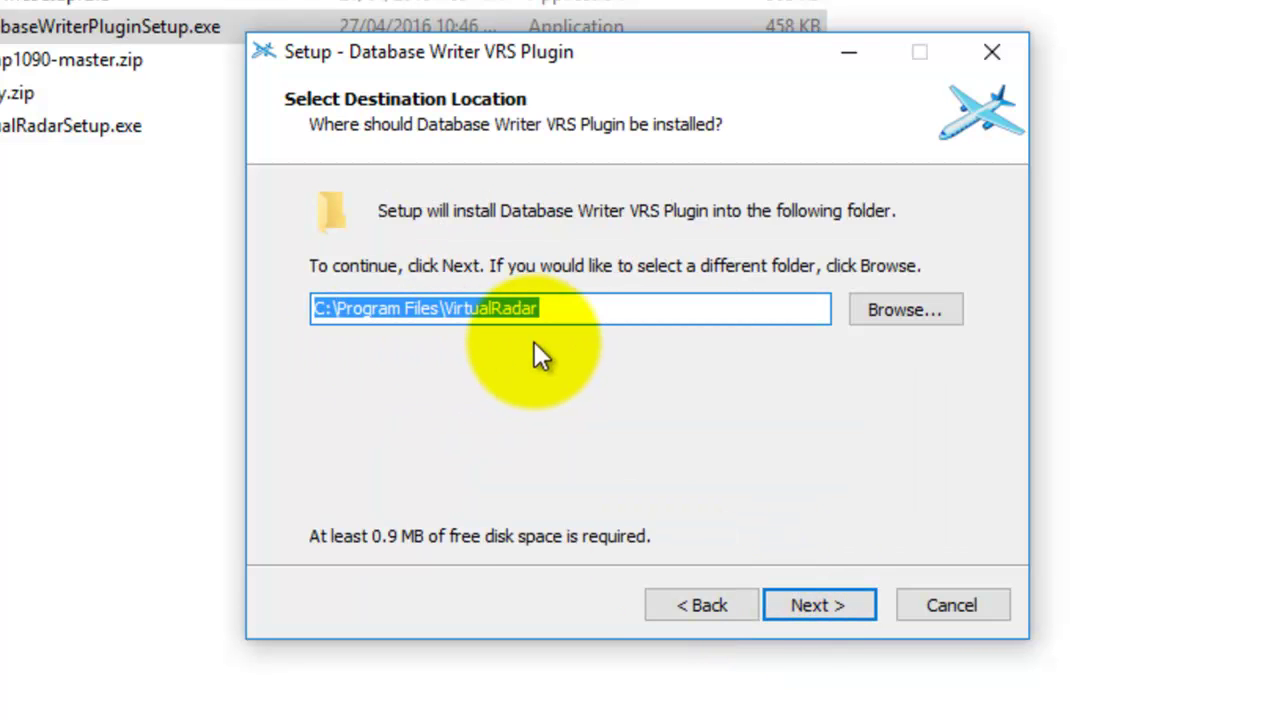
click(812, 600)
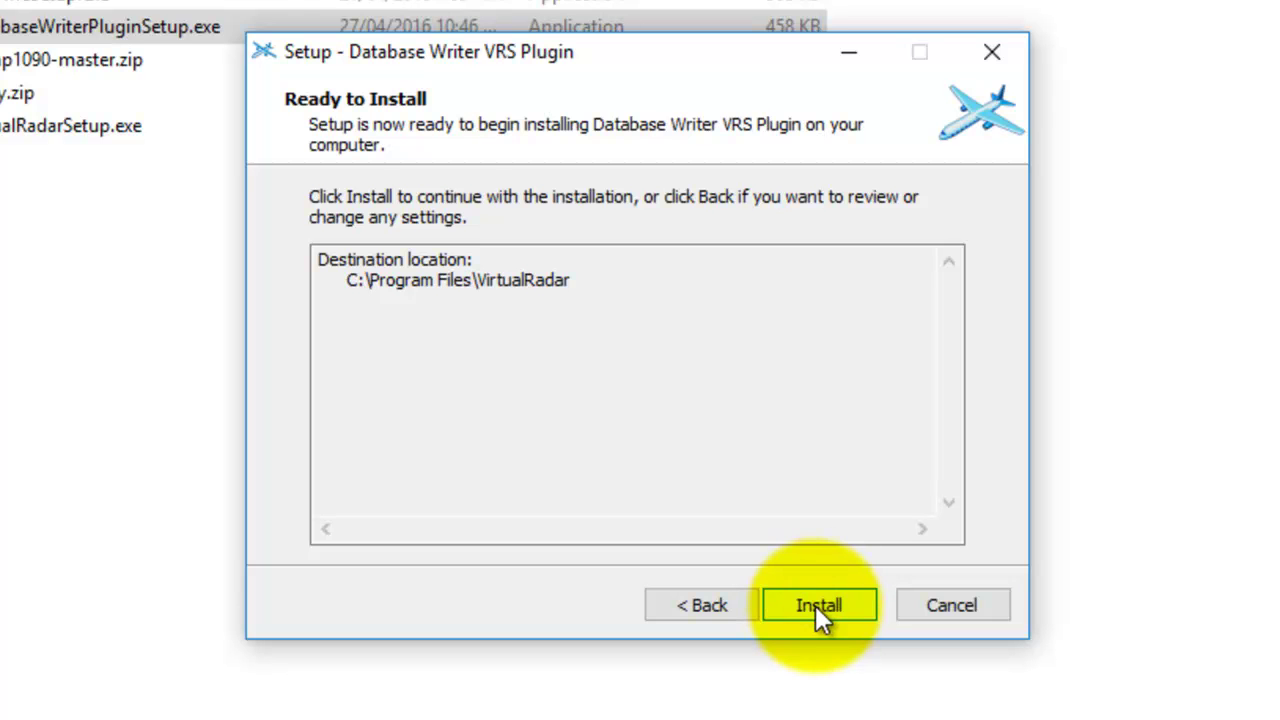
click(700, 605)
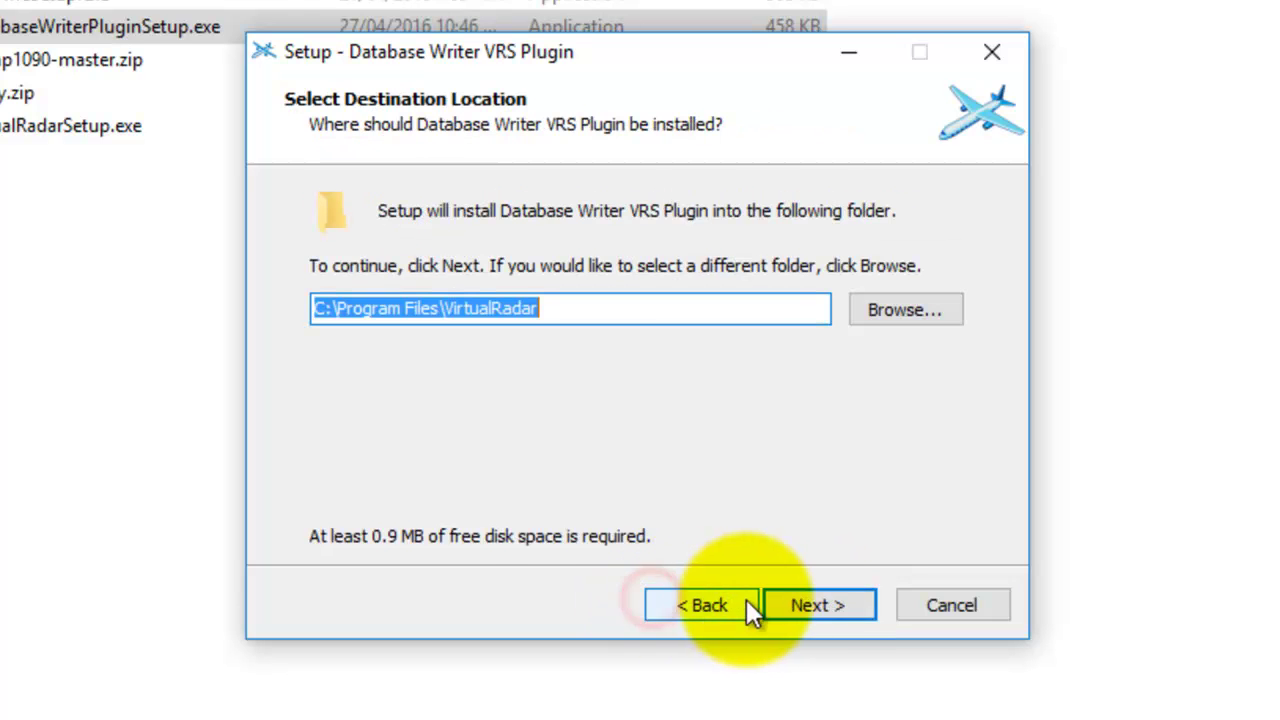
click(818, 601)
click(831, 600)
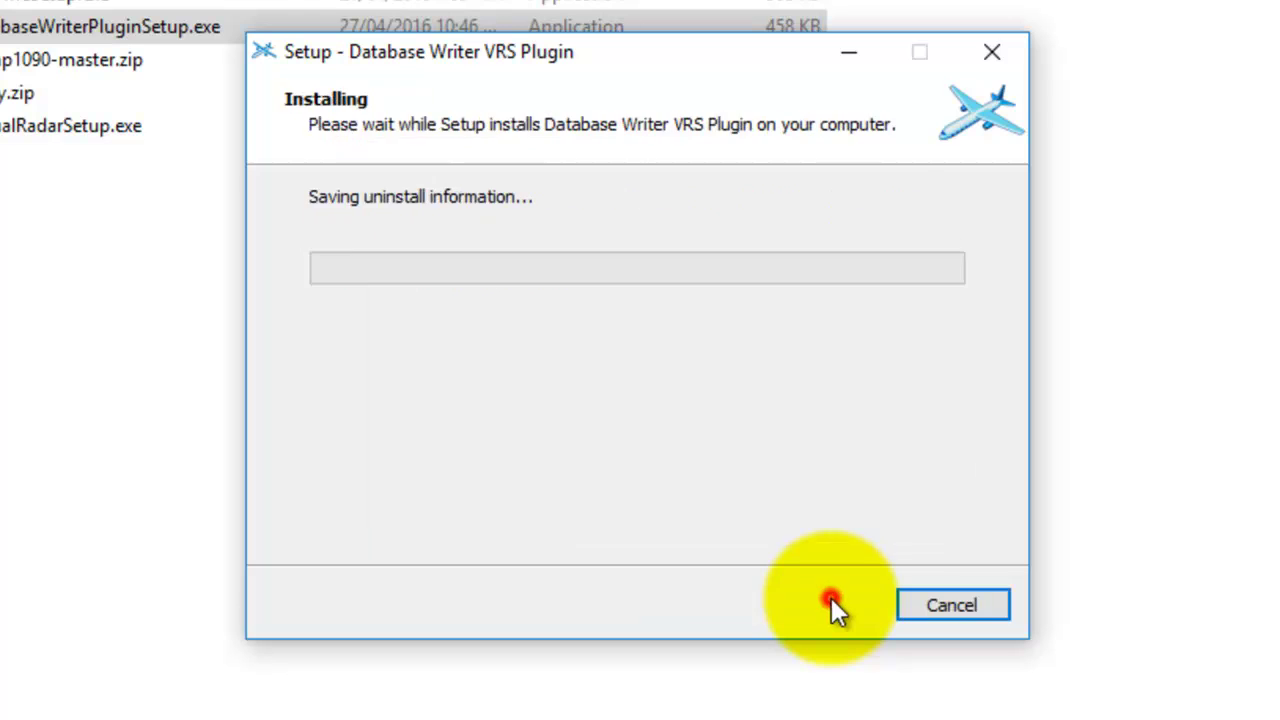
click(829, 605)
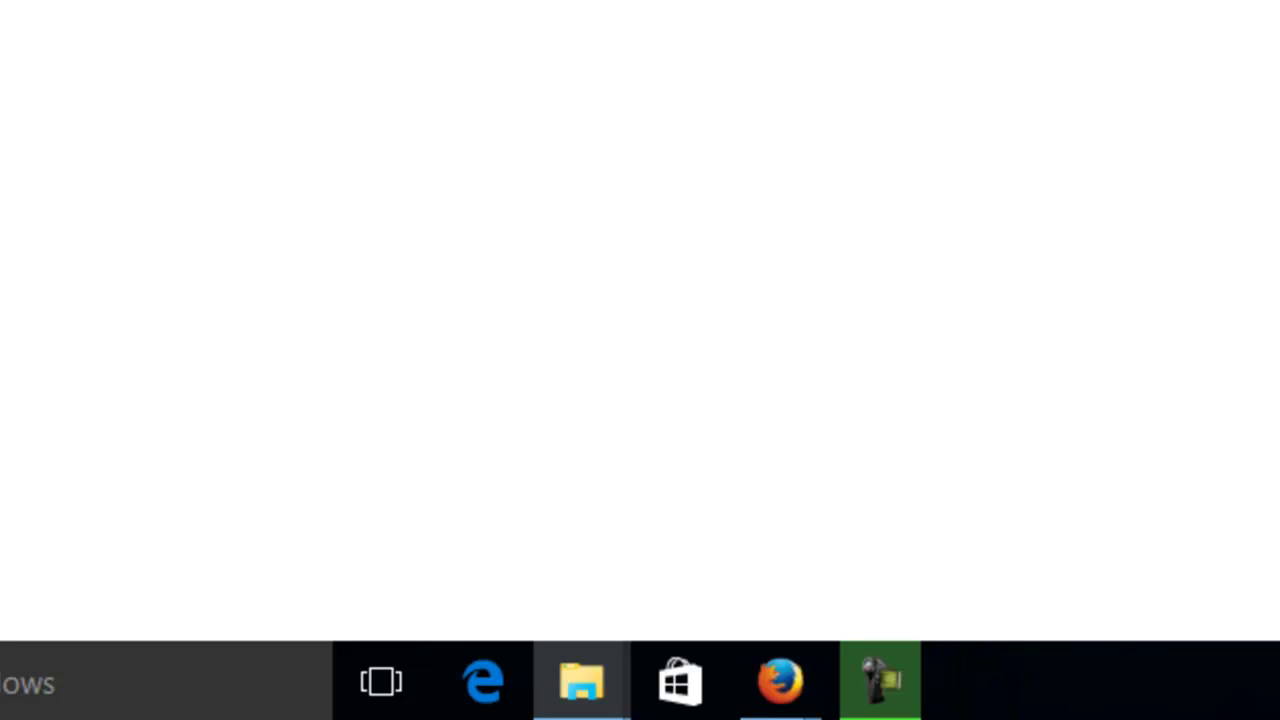
Close the putty folder window and the first Downloads window, and bring the dump1090 folder window to the front
mouse_move(580, 694)
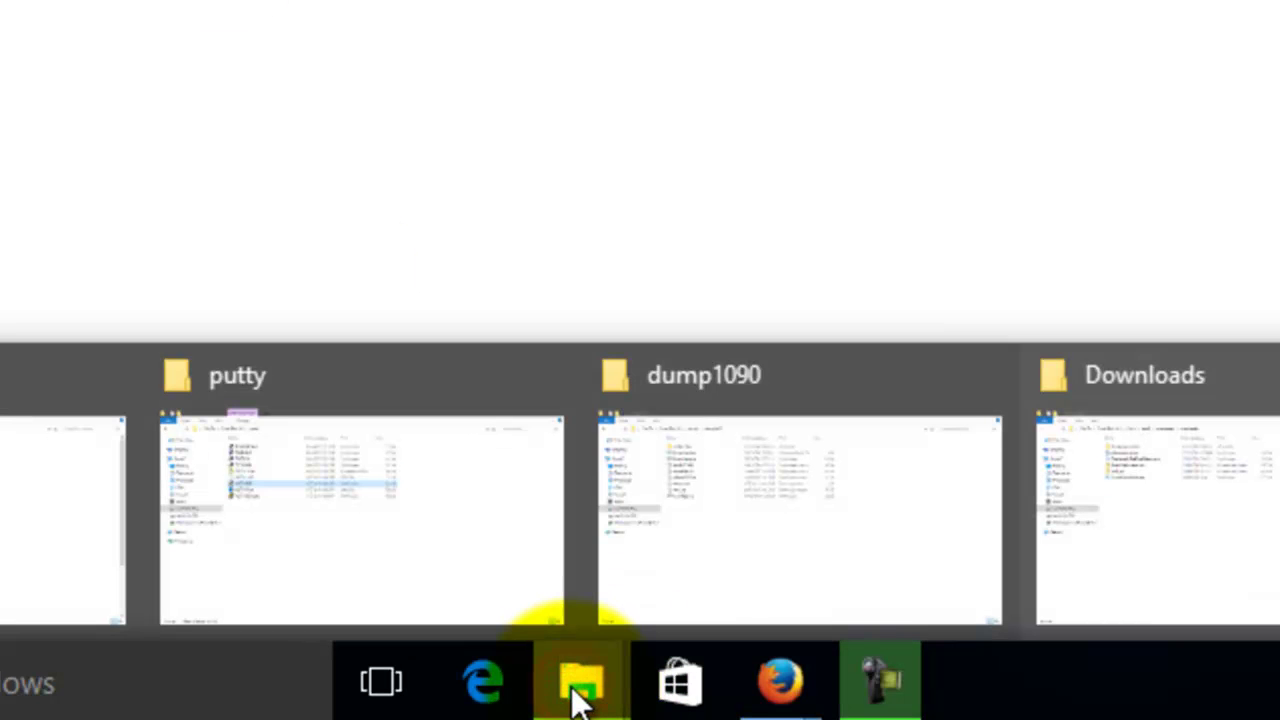
mouse_move(567, 628)
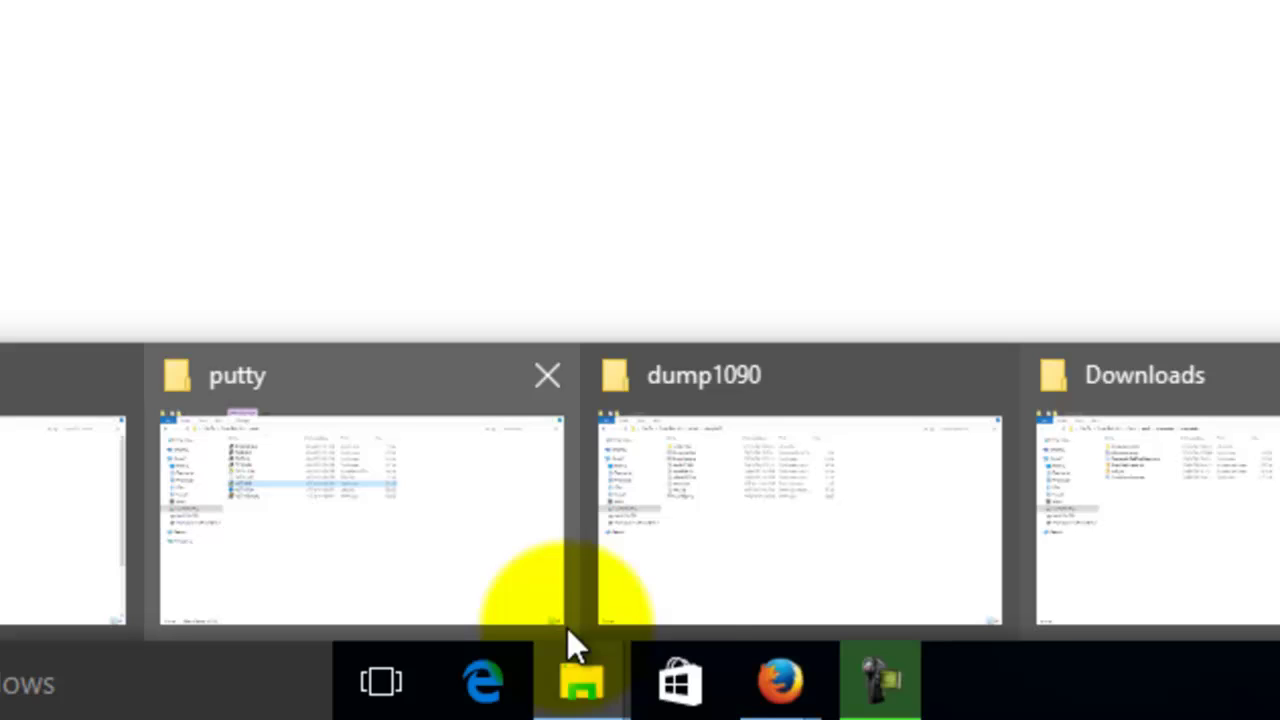
click(557, 373)
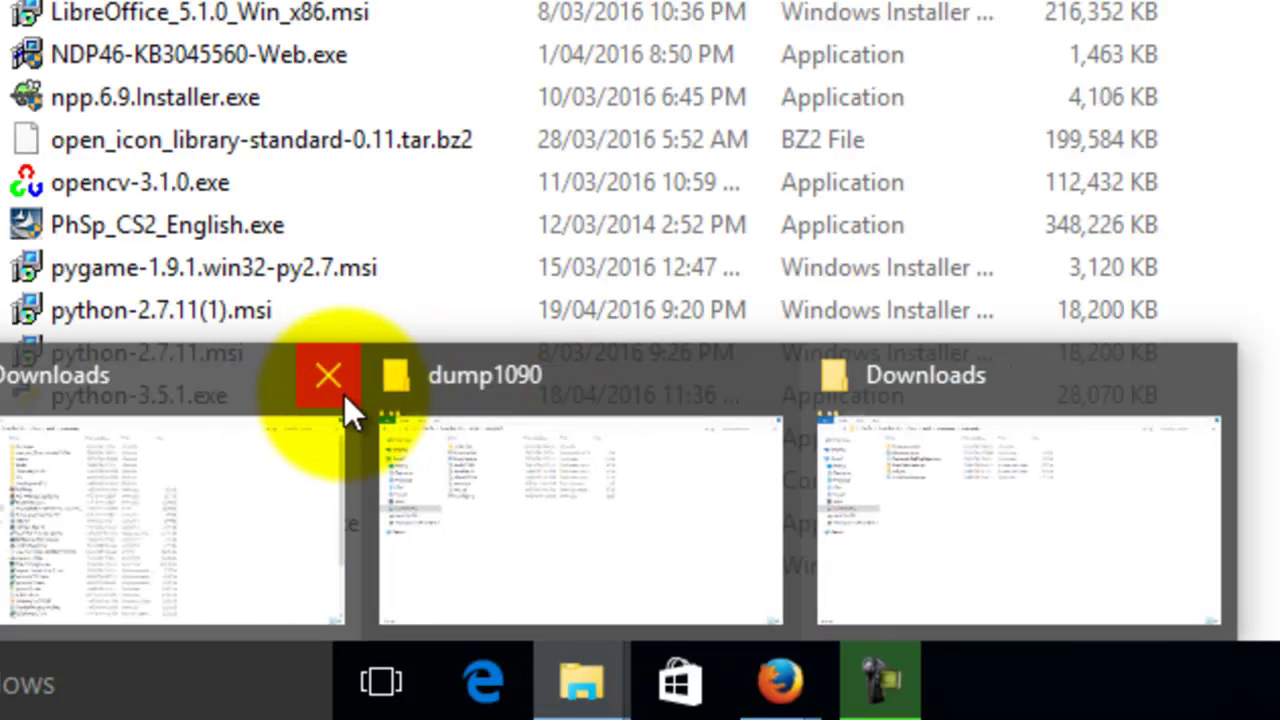
click(332, 386)
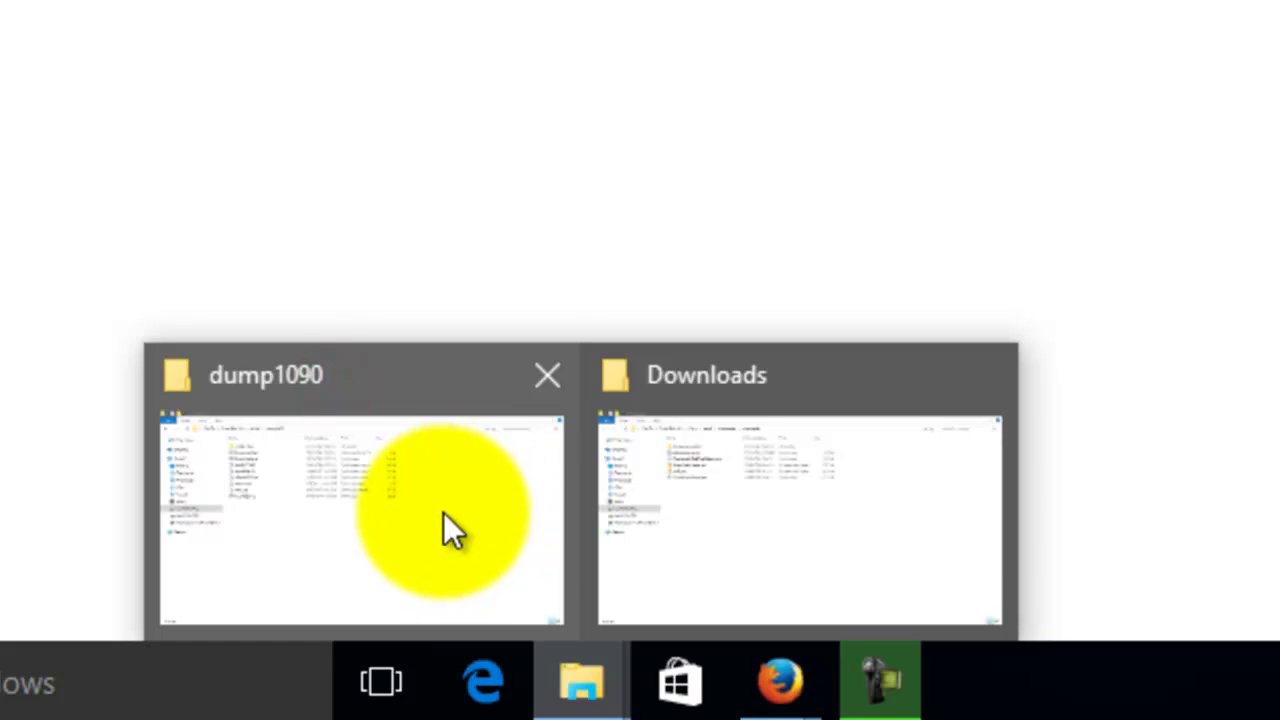
click(445, 512)
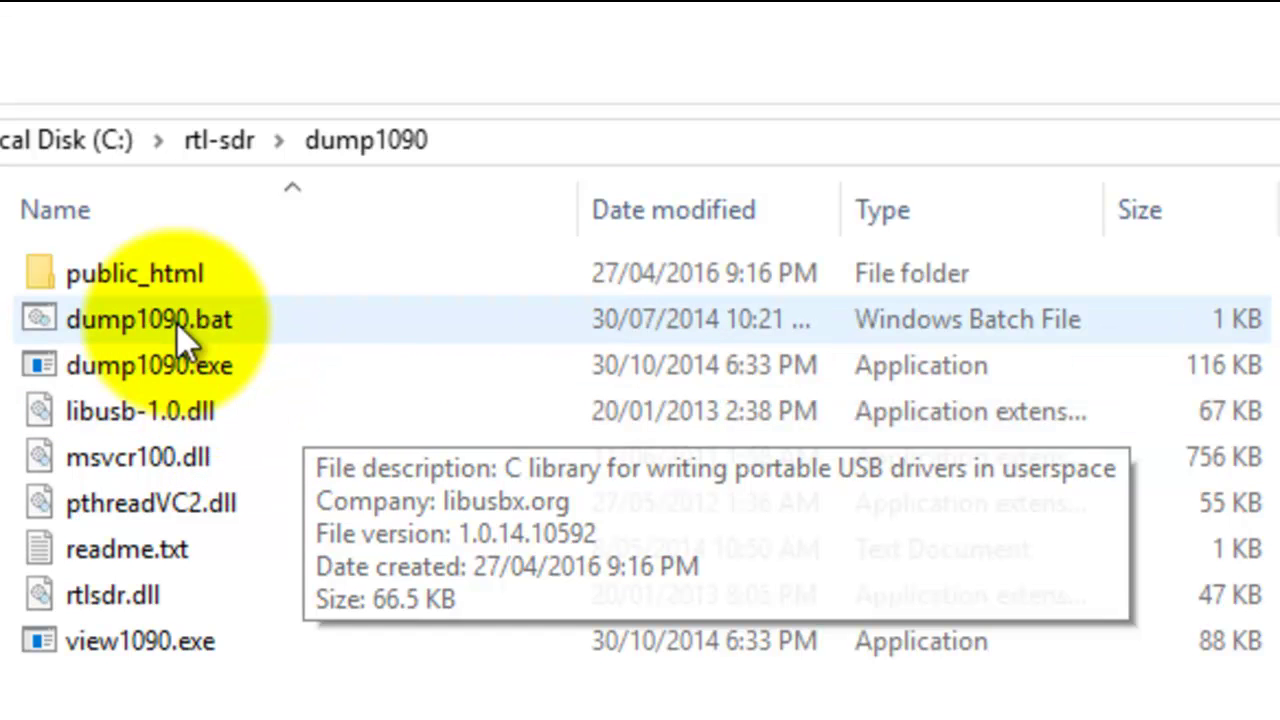
Run dump1090.bat and allow the decoder through Windows Firewall on public networks
double_click(129, 320)
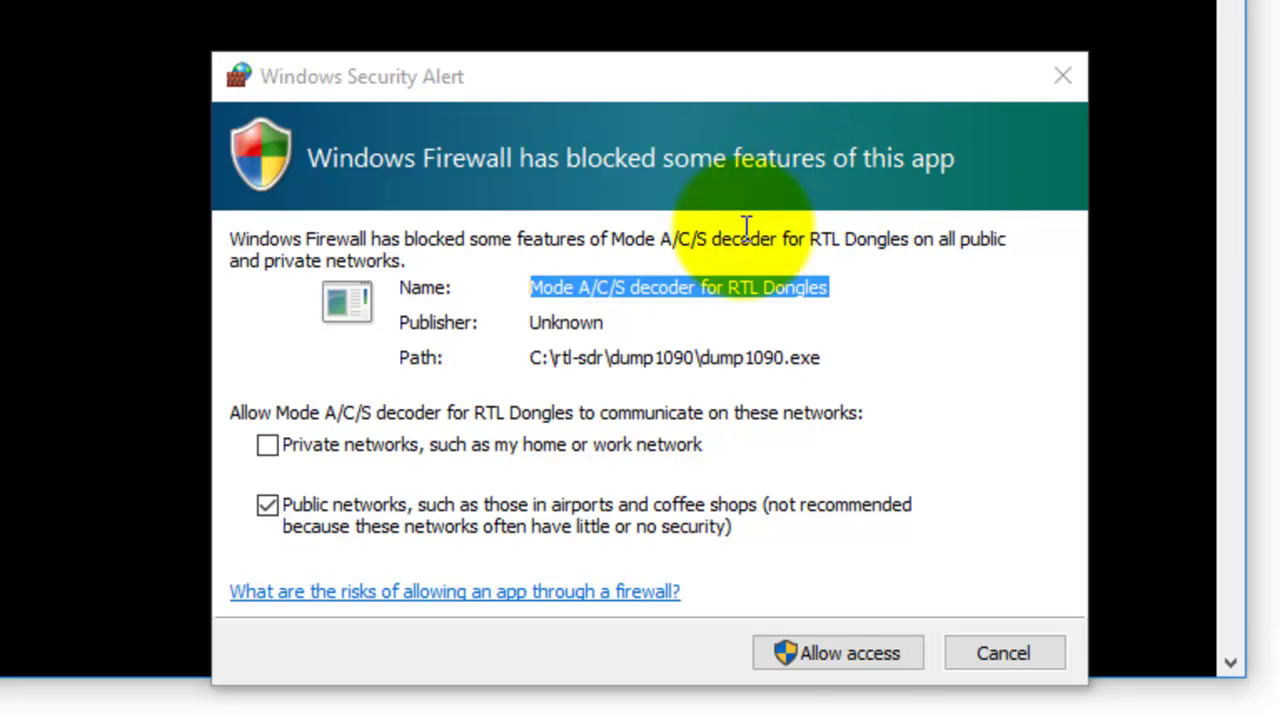
click(861, 654)
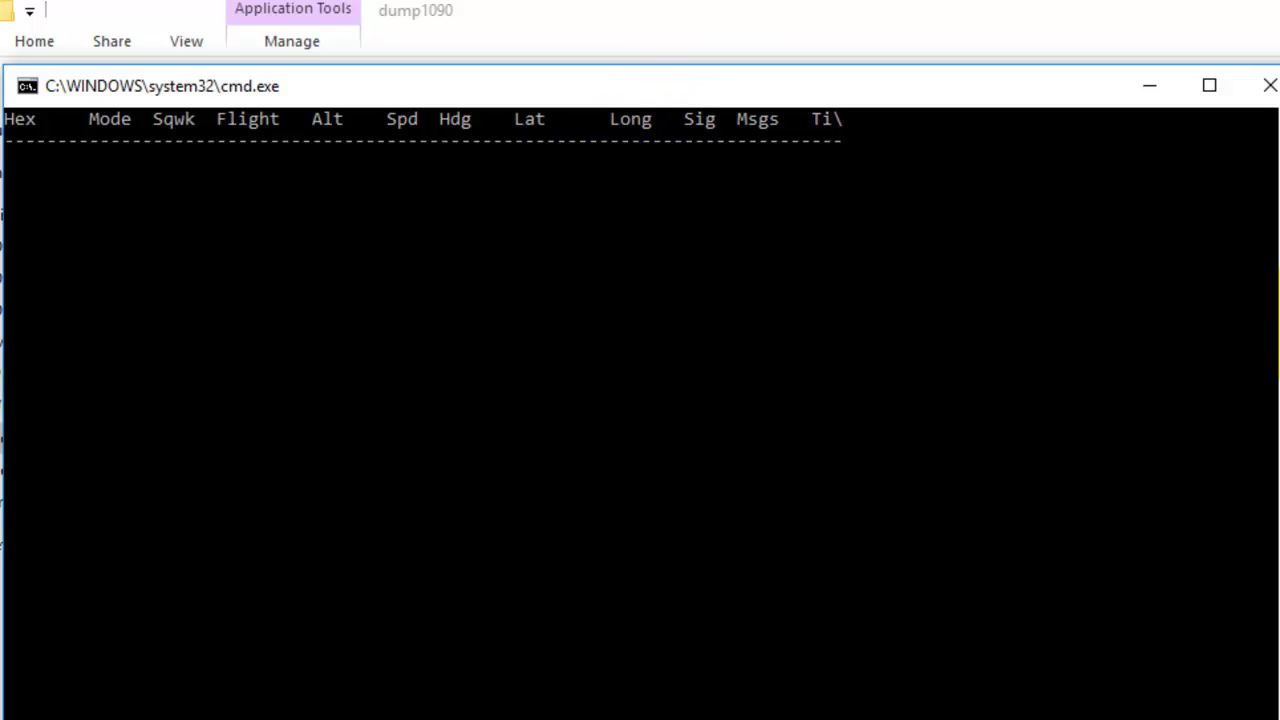
drag(1278, 295, 1007, 289)
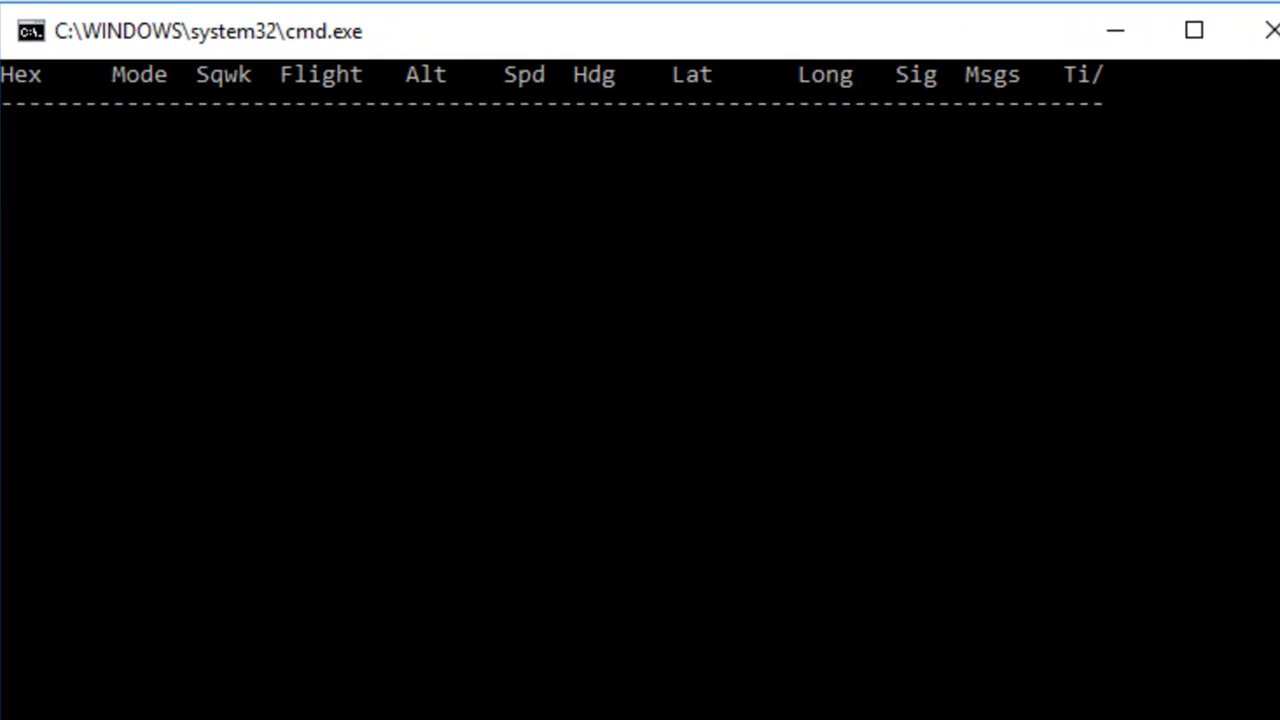
Search Windows for "virtual rad" and launch the Virtual Radar desktop app
click(383, 703)
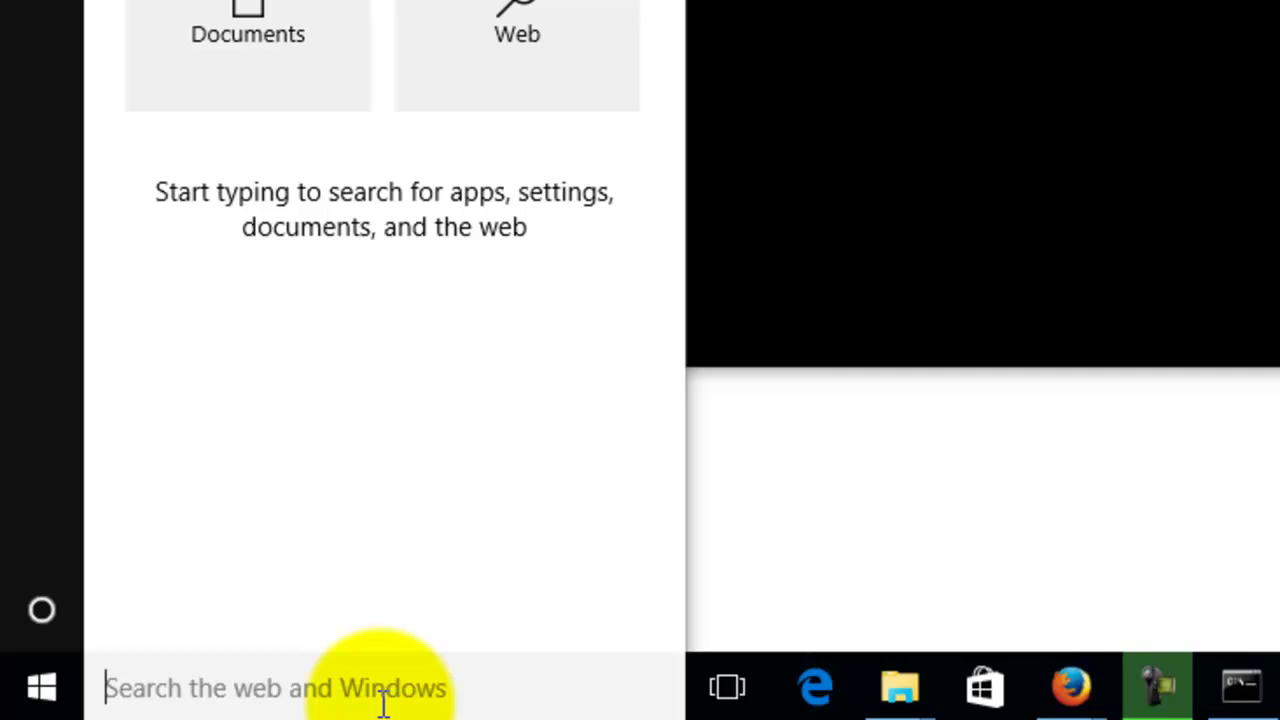
text(virtual)
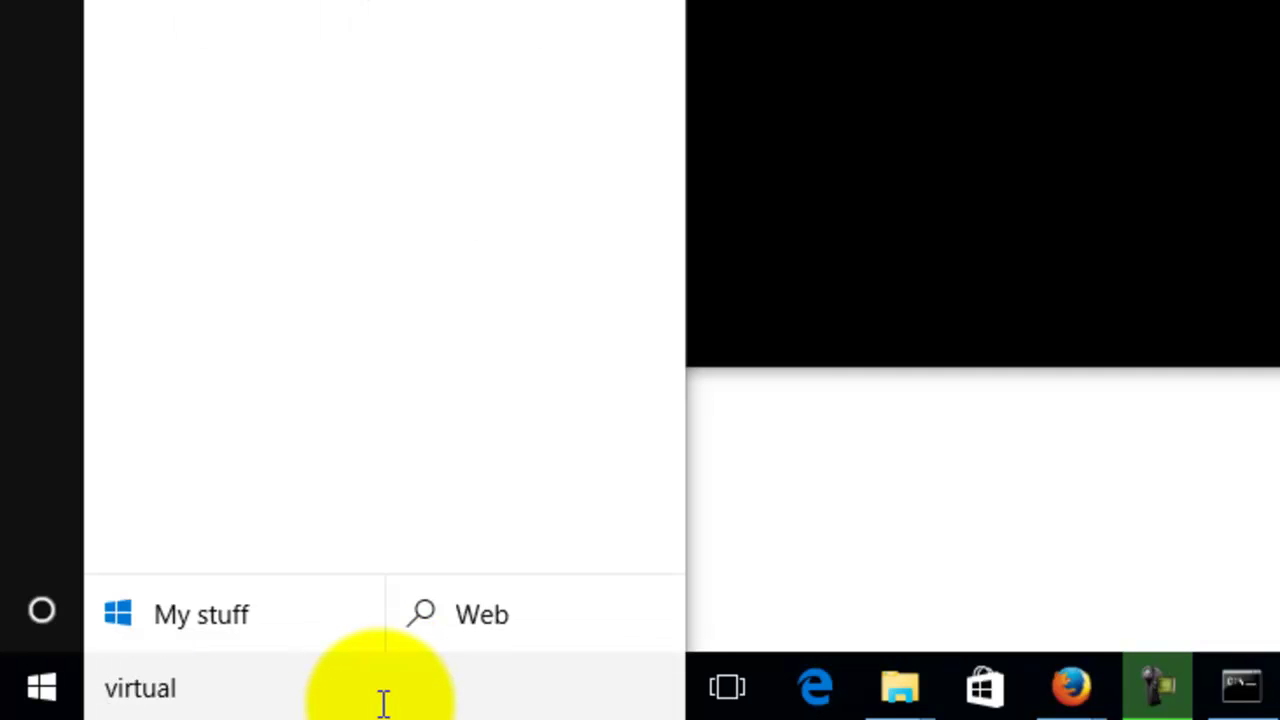
text(rad)
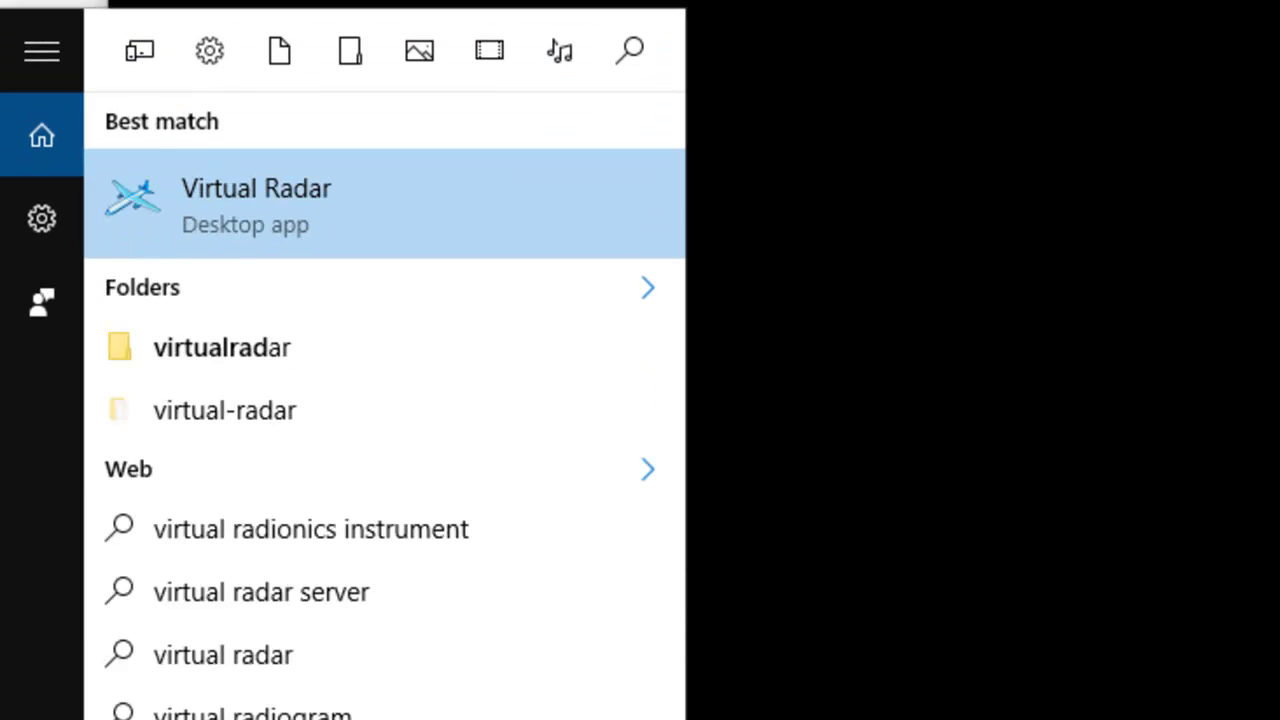
click(258, 210)
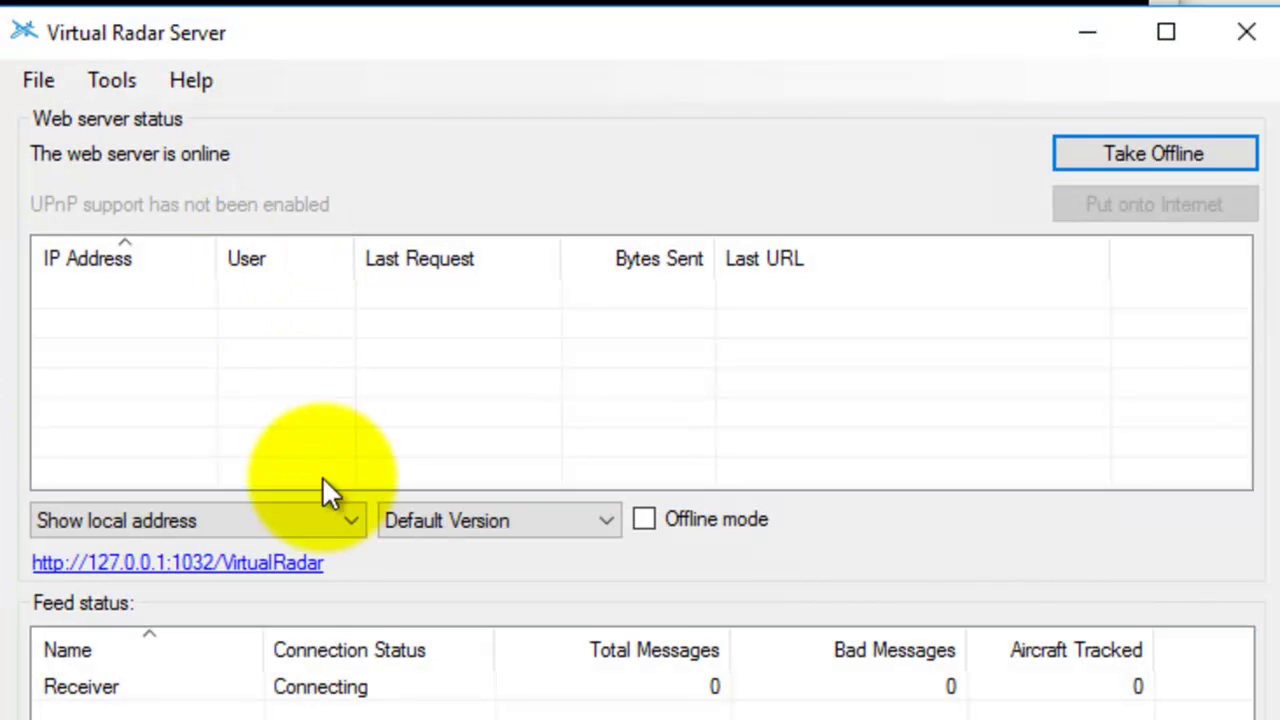
Open the existing receiver's settings in the Virtual Radar Server options and check its location choices
click(98, 76)
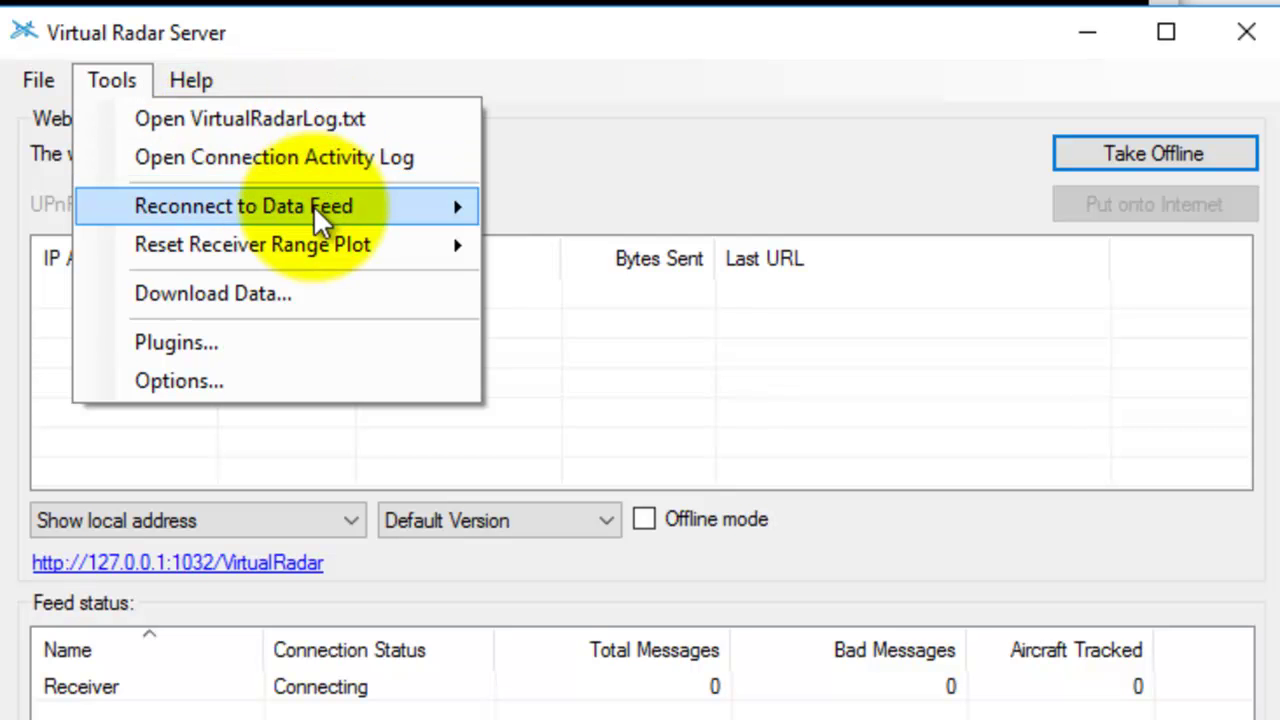
click(207, 379)
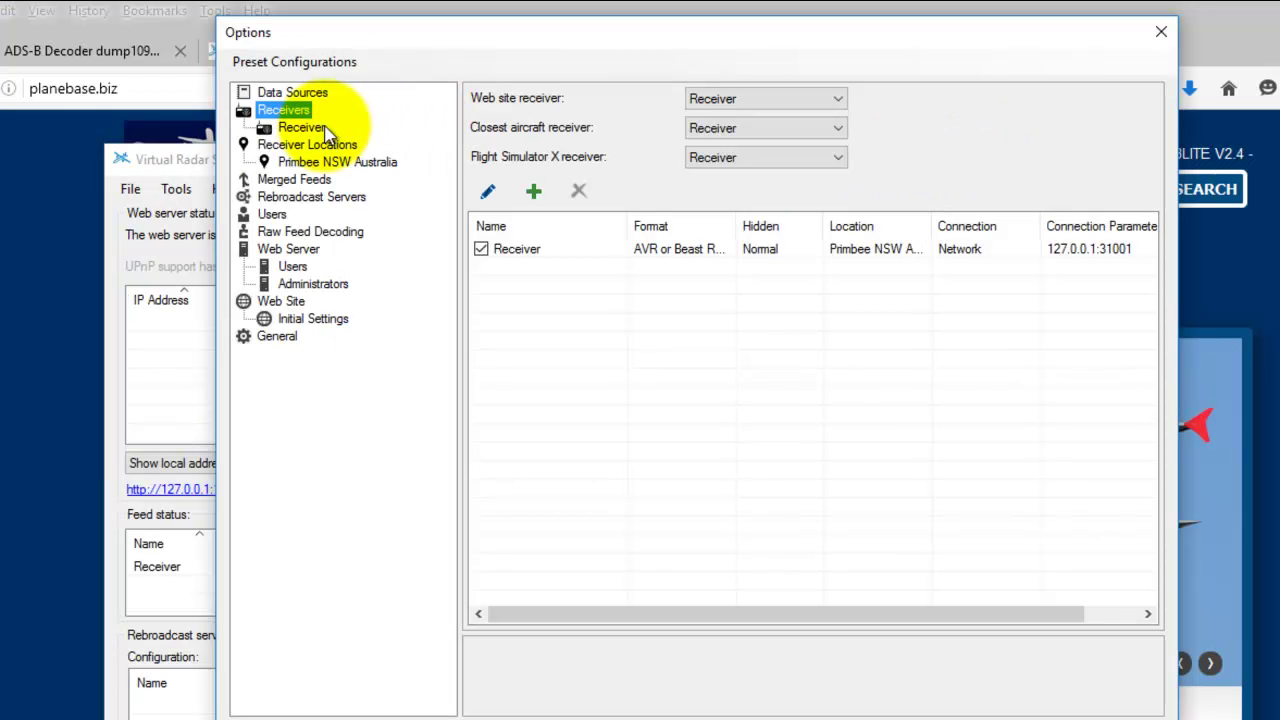
click(300, 128)
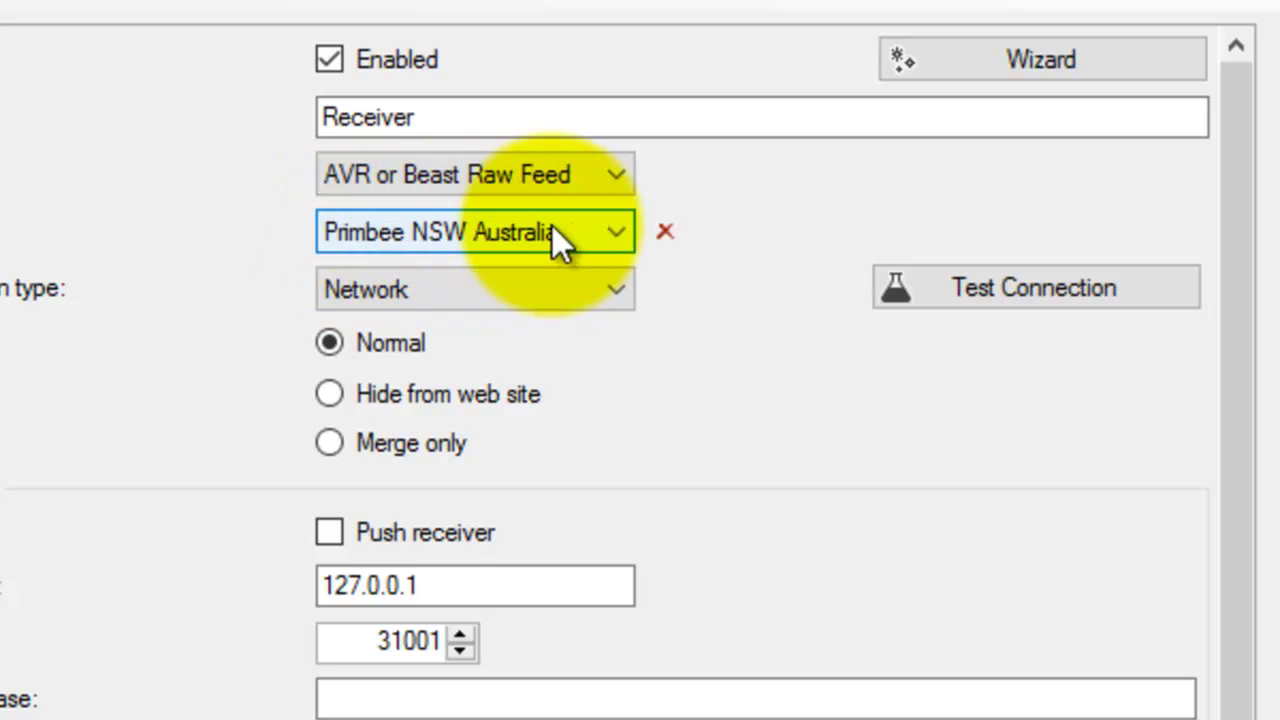
click(620, 234)
click(620, 234)
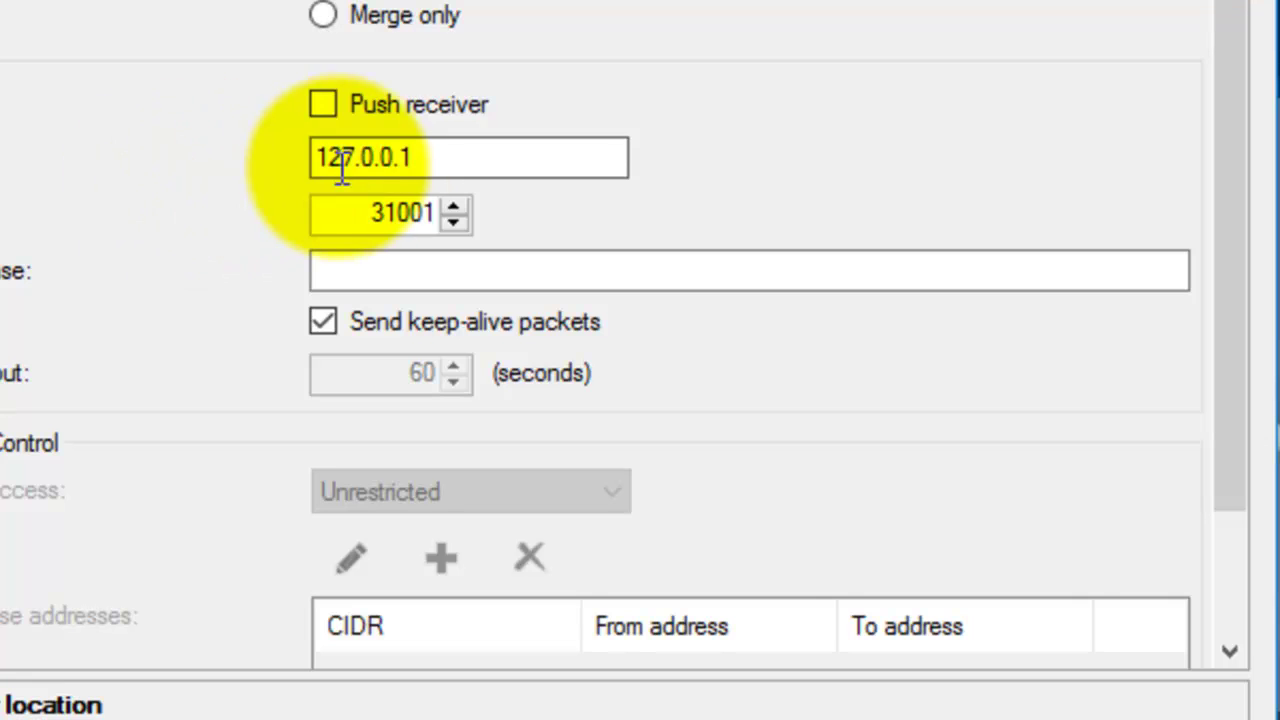
Check the network address entered for the receiver
drag(414, 160, 298, 164)
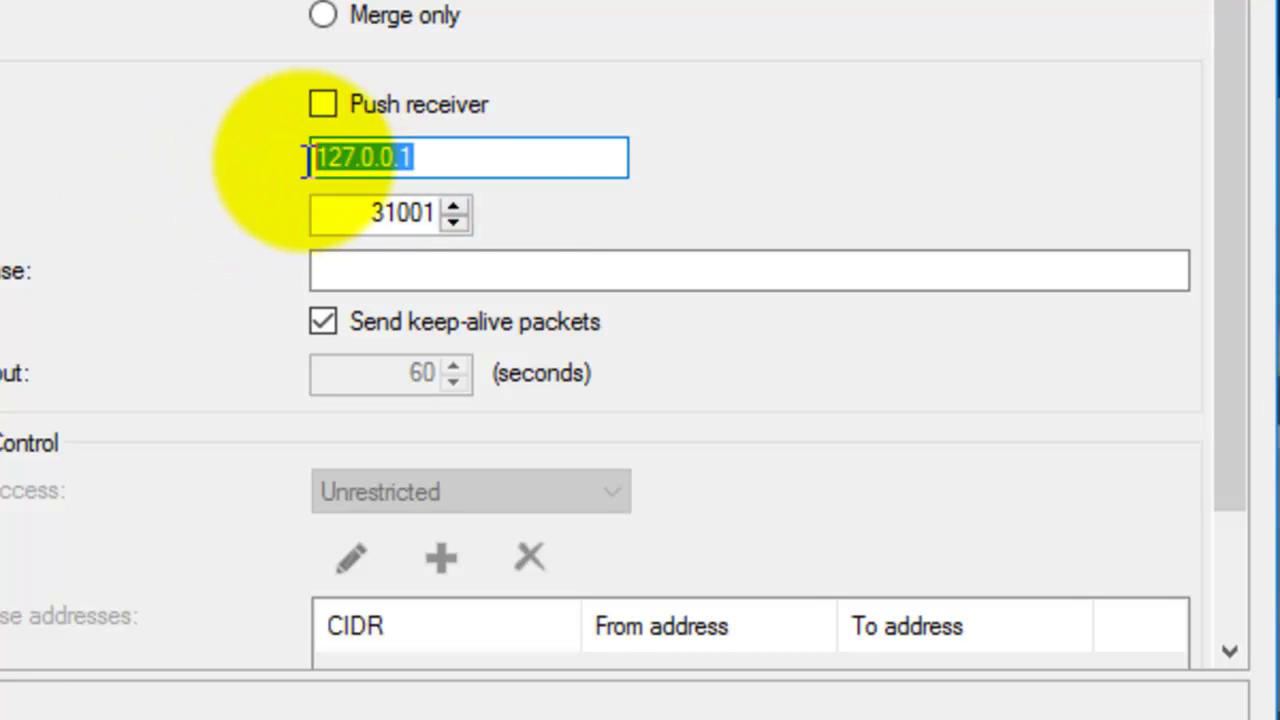
click(445, 157)
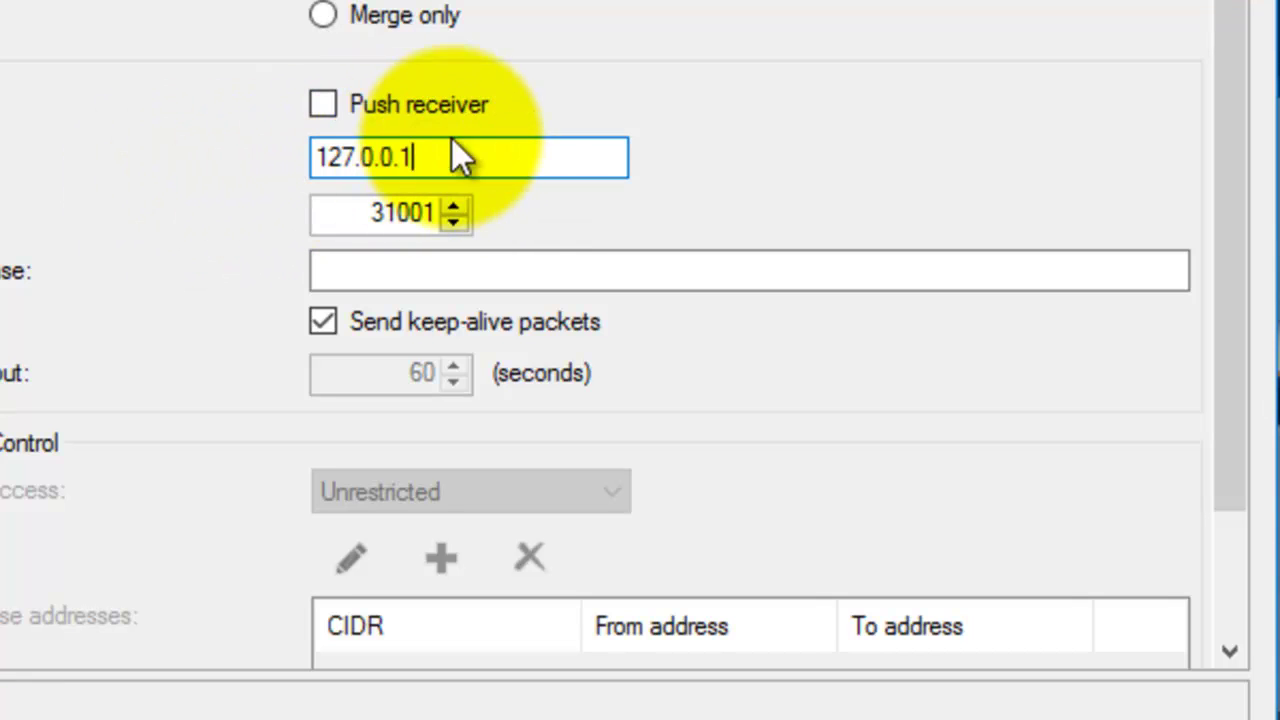
drag(437, 157, 297, 160)
click(435, 150)
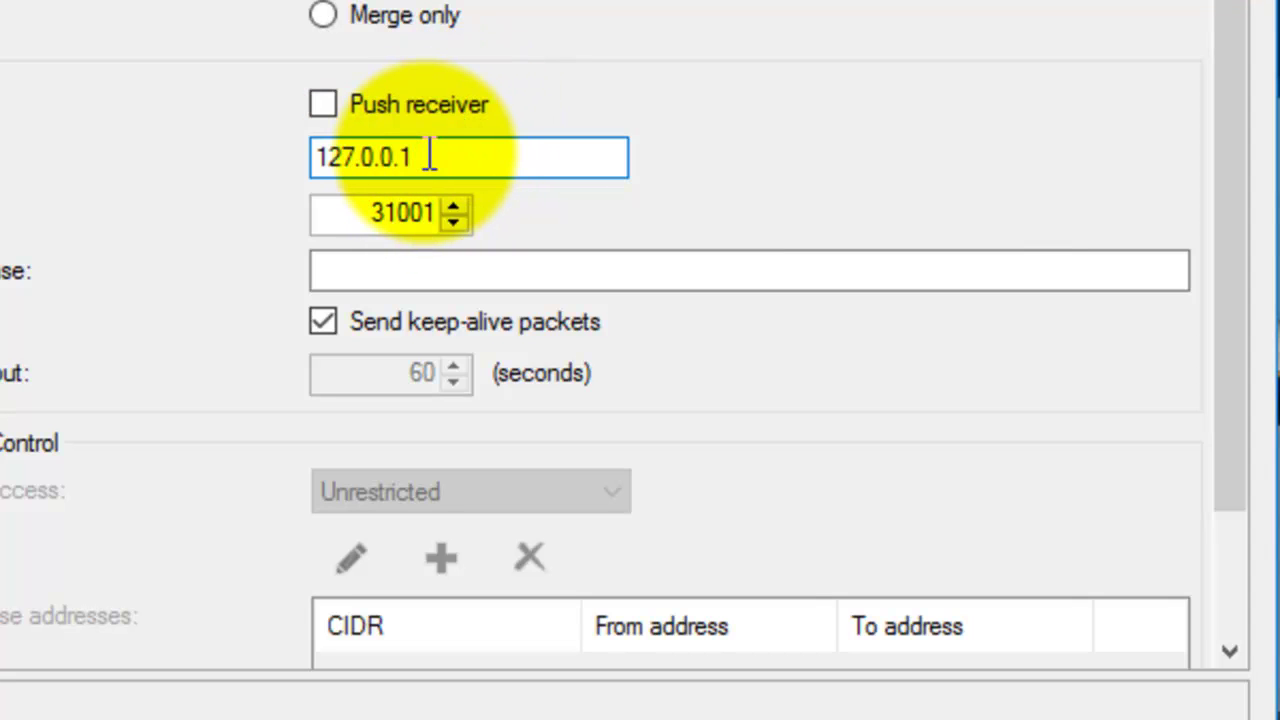
drag(428, 157, 291, 157)
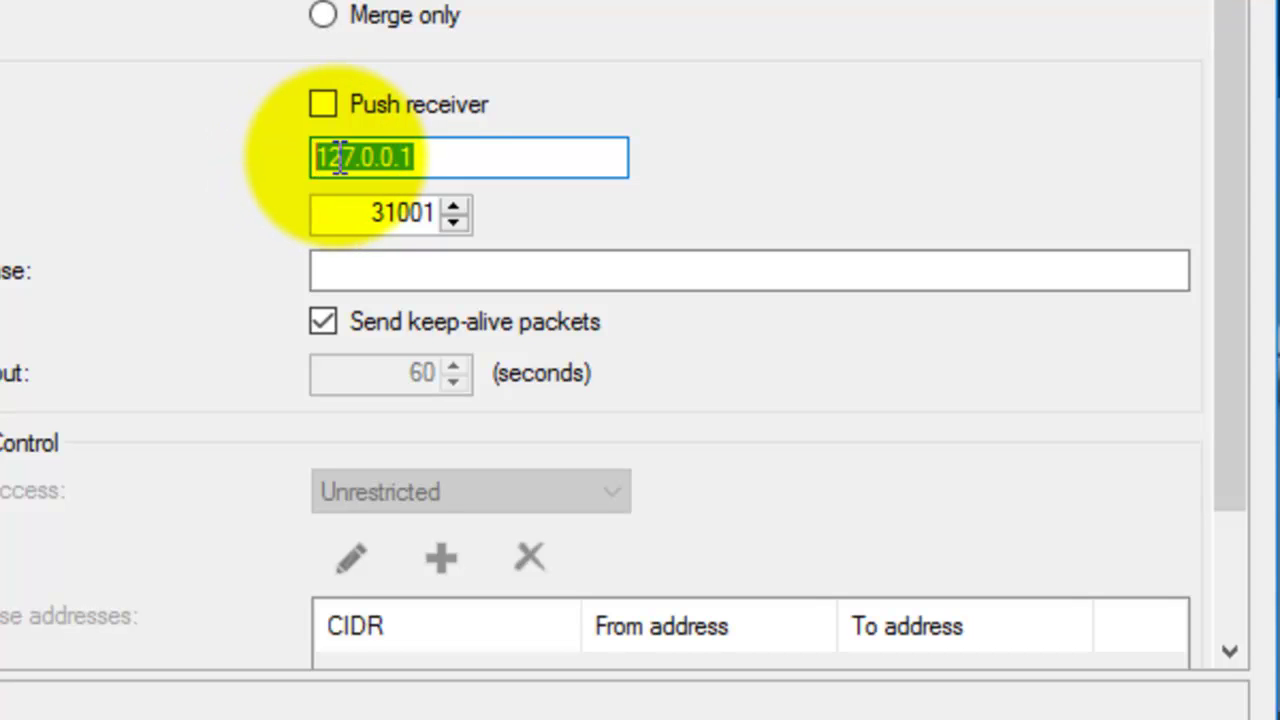
click(333, 157)
drag(424, 154, 314, 160)
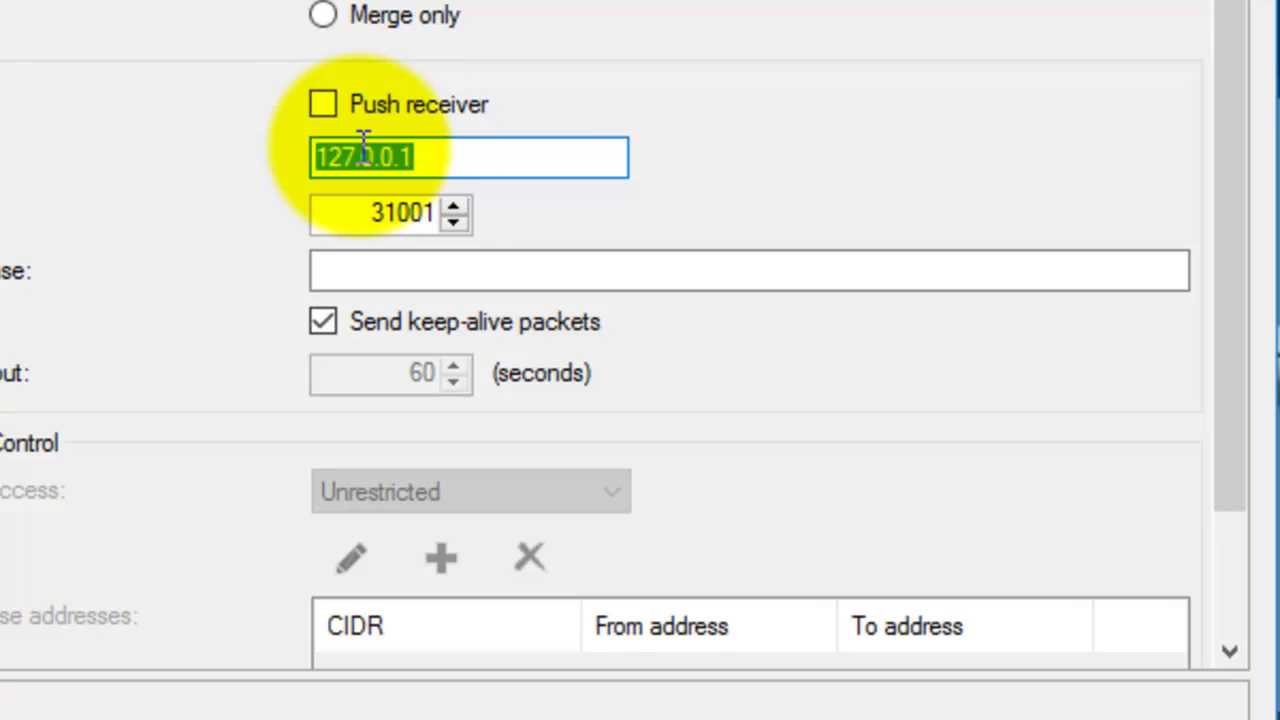
click(451, 157)
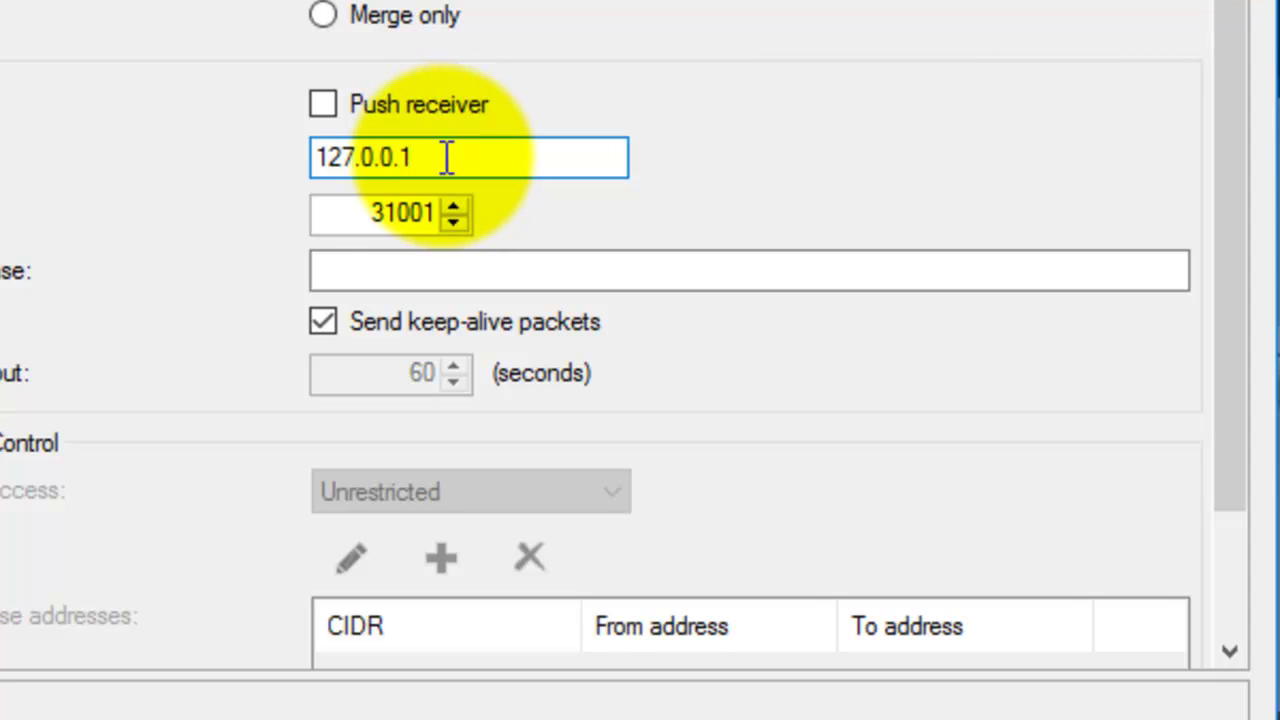
drag(431, 157, 300, 186)
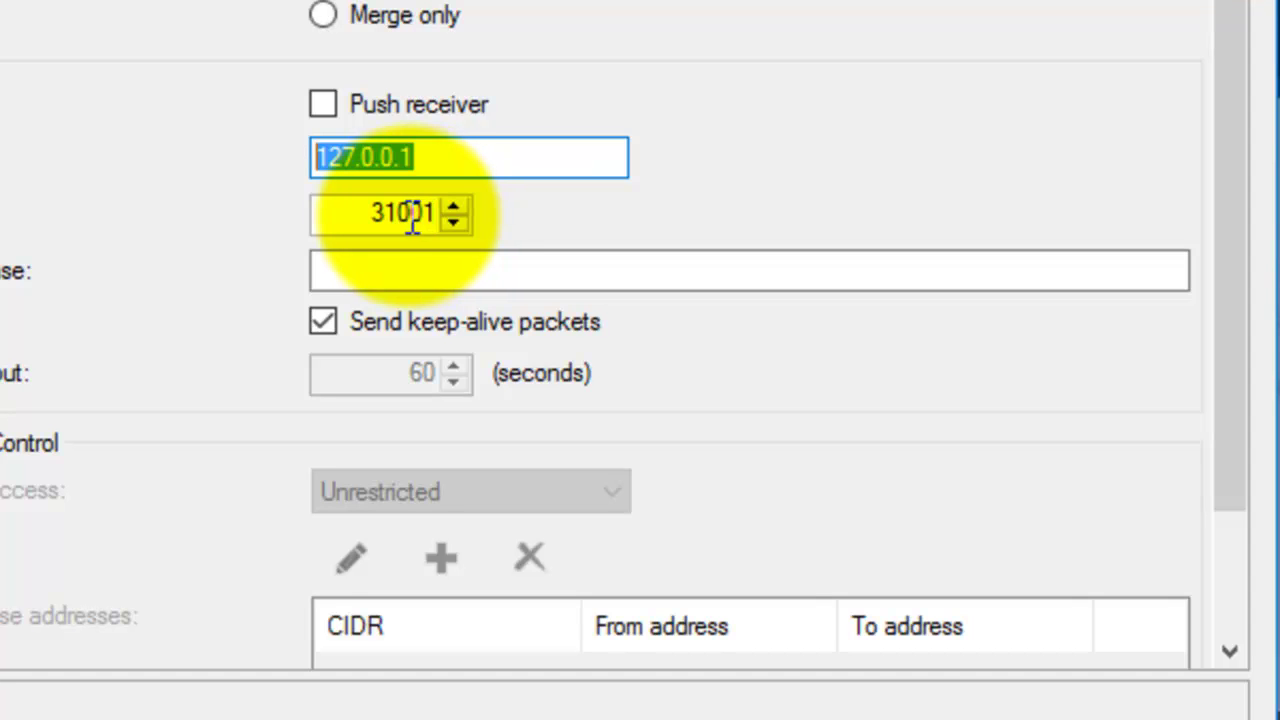
Set the receiver's port to 30005 and save the options
drag(389, 213, 451, 229)
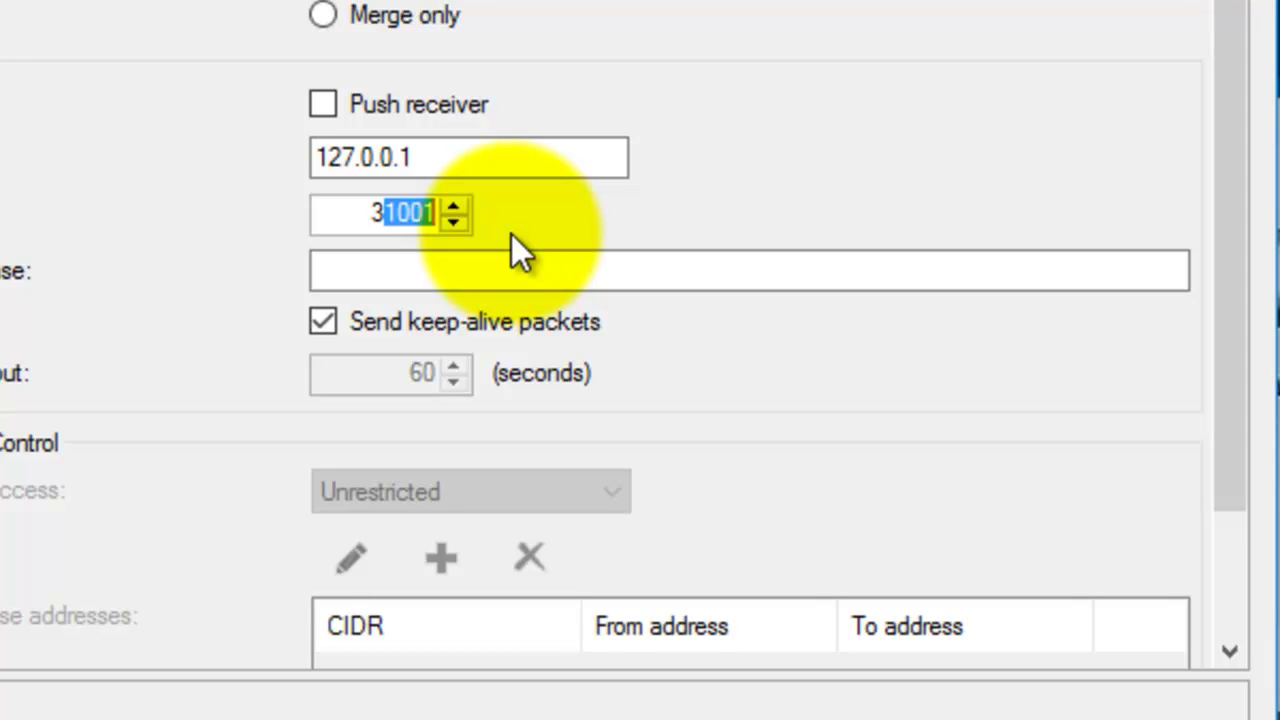
text(000)
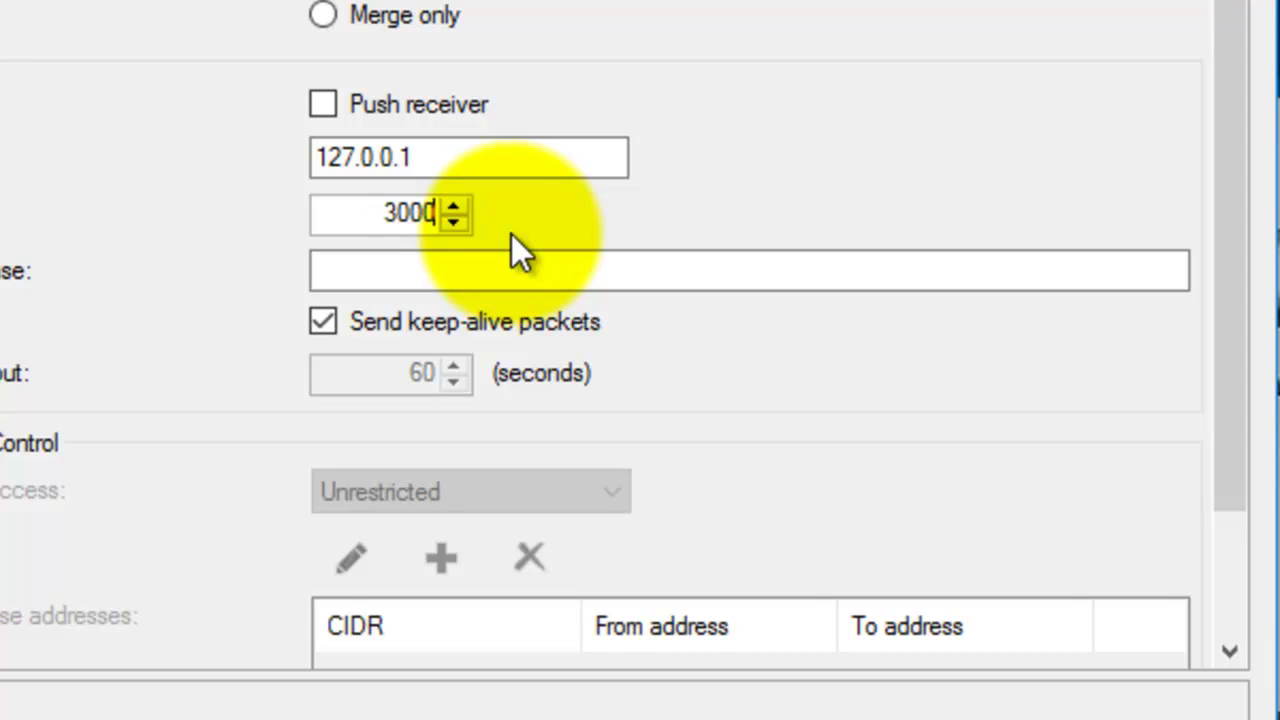
text(5)
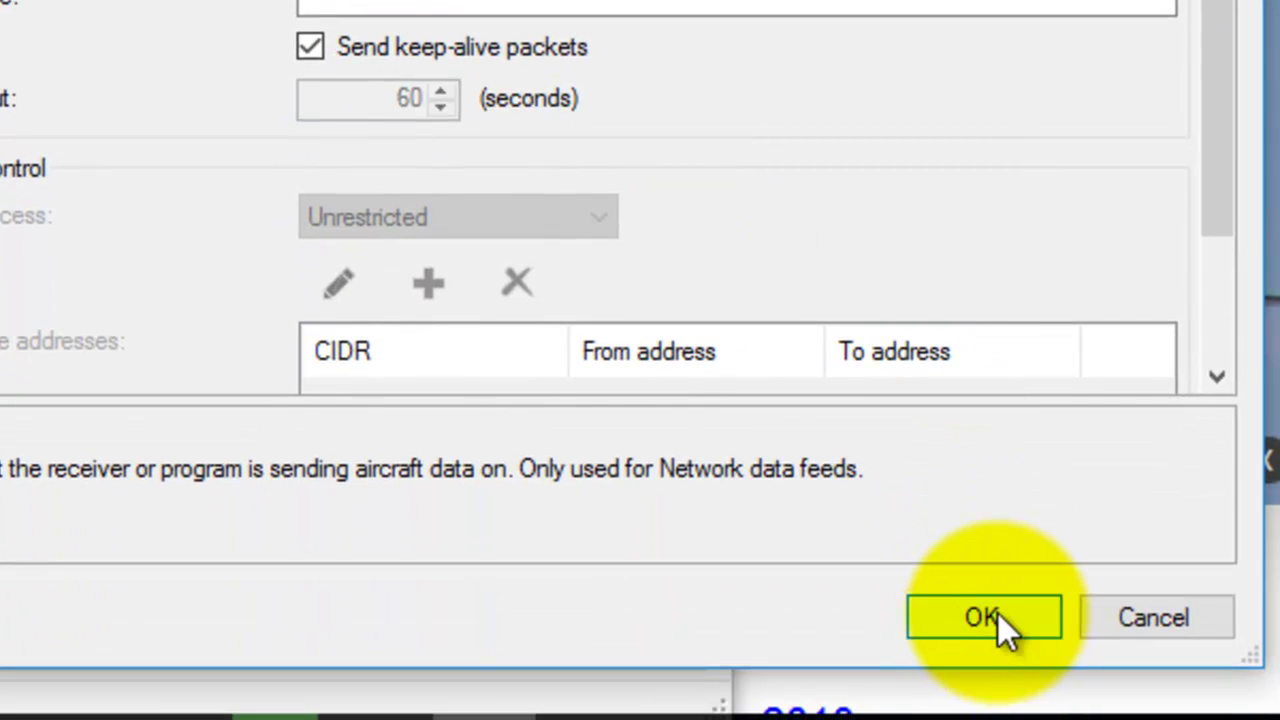
click(996, 614)
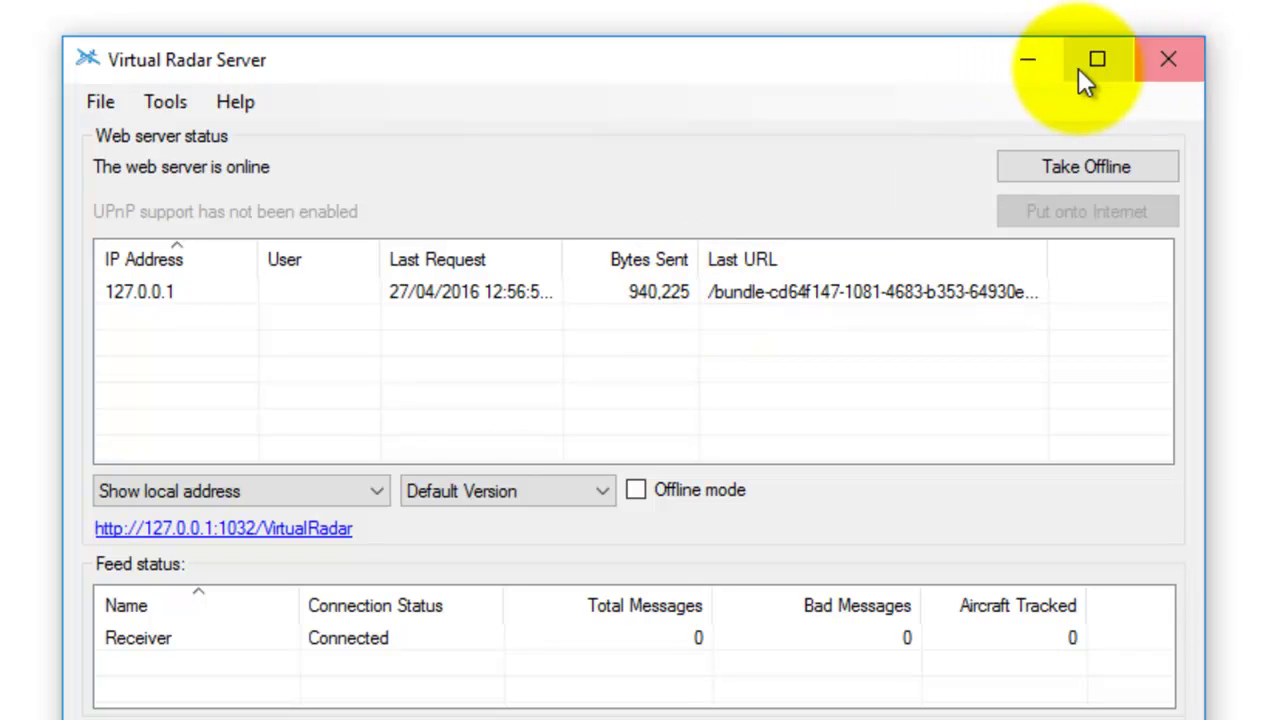
Minimize the Virtual Radar Server window and zoom the web map in on Primbee beside Lake Illawarra
click(1025, 66)
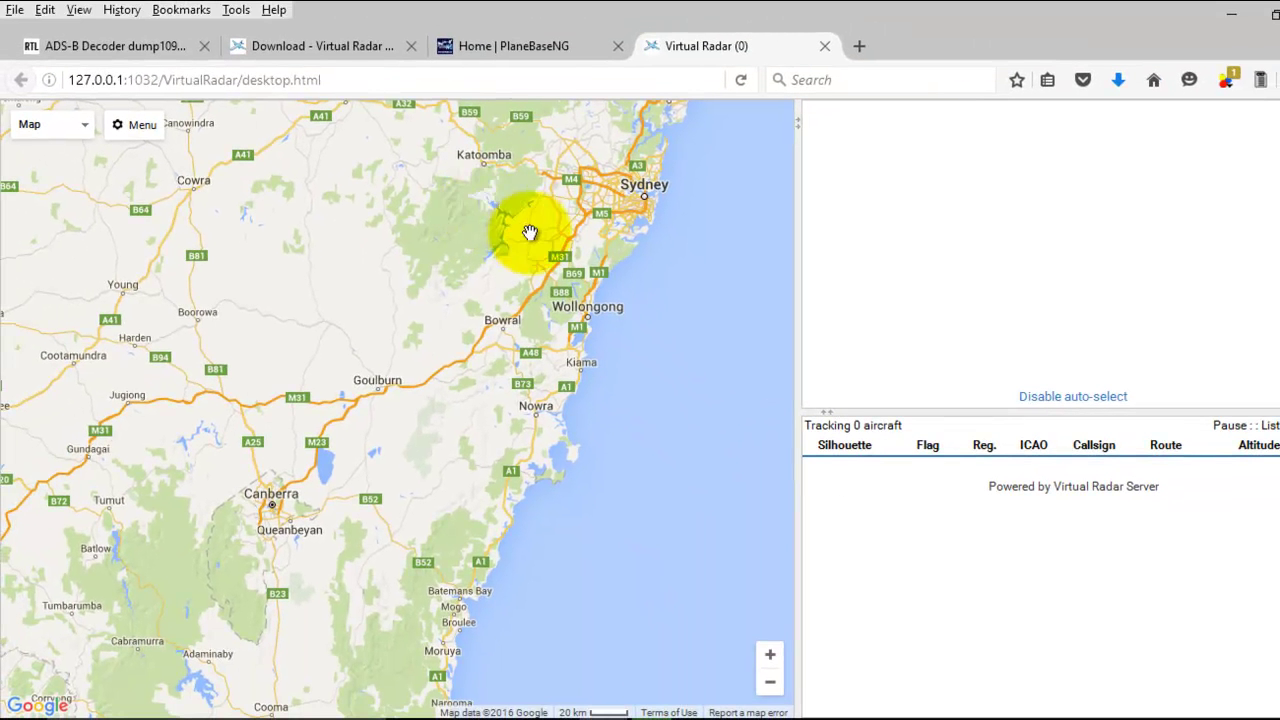
double_click(590, 317)
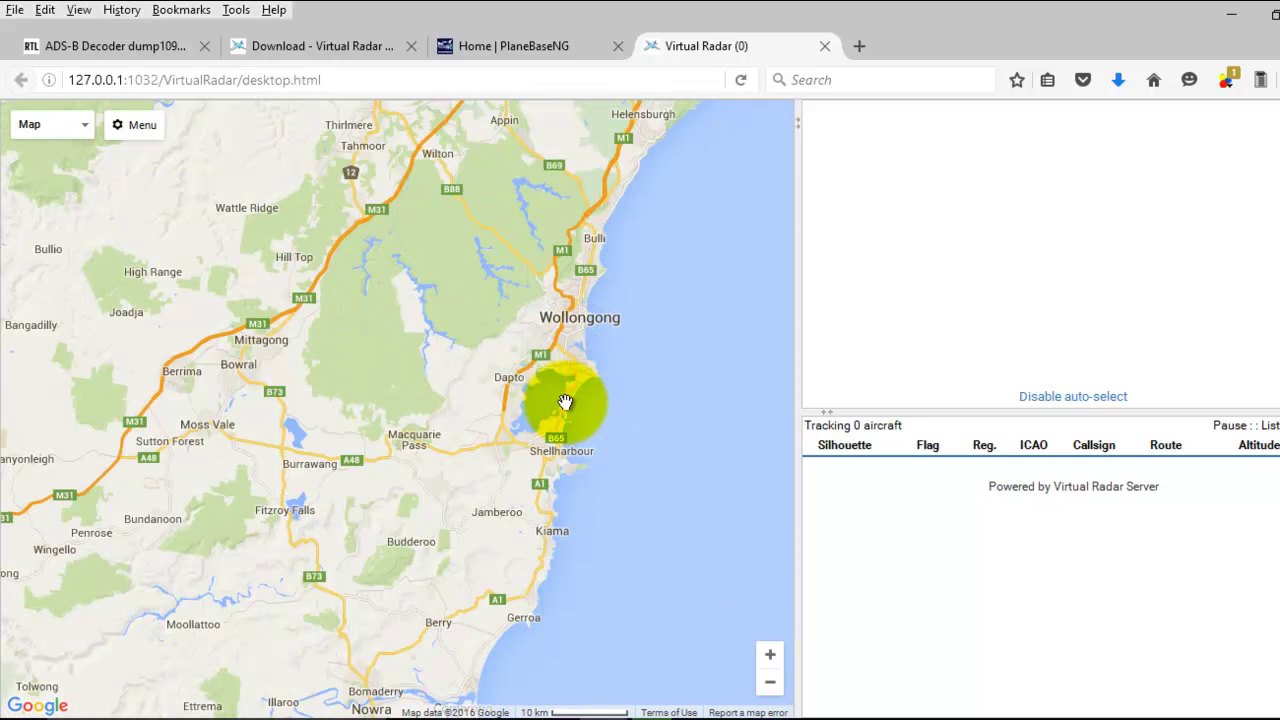
double_click(563, 403)
drag(462, 313, 530, 358)
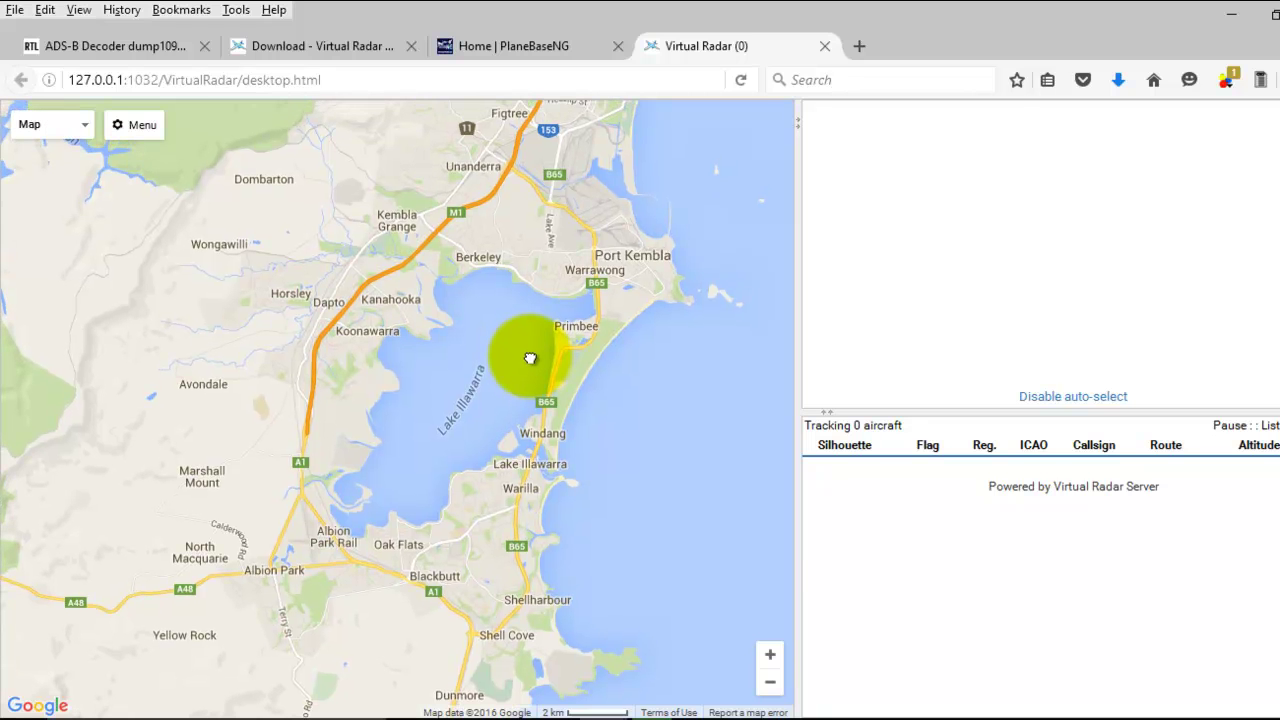
Bring the running dump1090 console window in front of the map to view its aircraft table
click(699, 719)
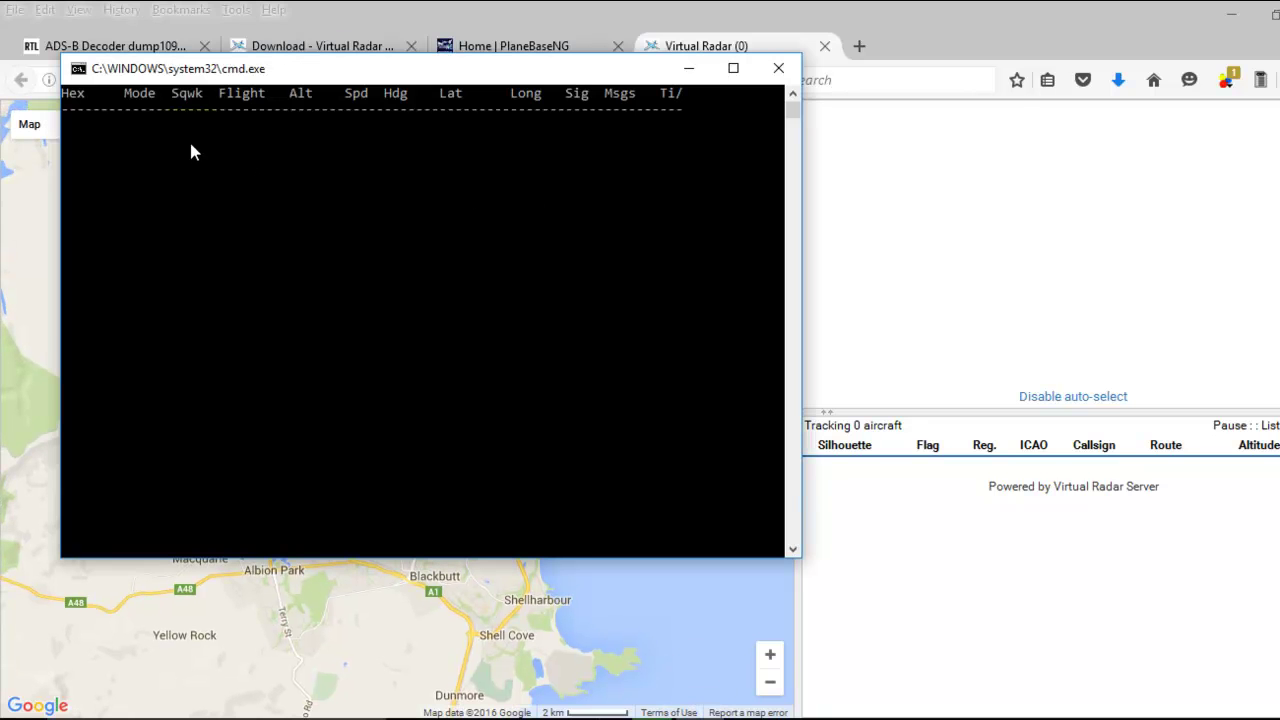